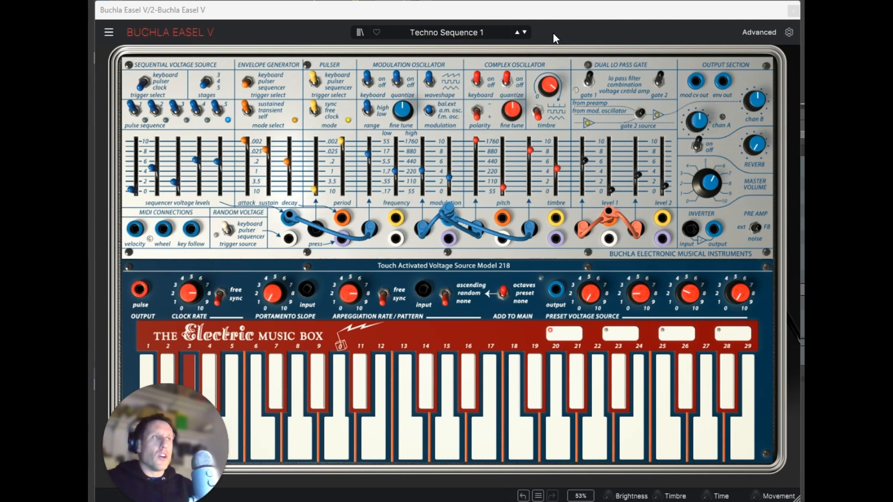
# Step: Browse forward to the Techno Sequence 5 preset and raise the complex oscillator's timbre slider to a little above 4
pyautogui.click(525, 32)
pyautogui.click(525, 32)
pyautogui.click(524, 32)
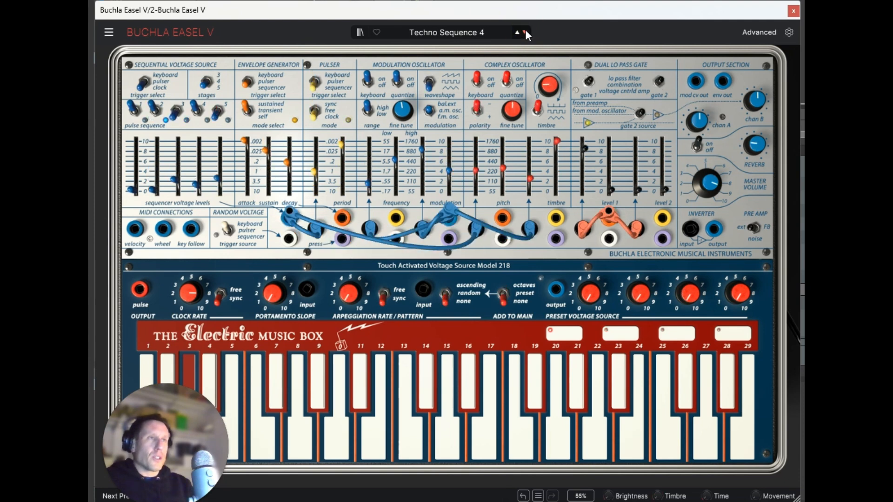
pyautogui.click(524, 32)
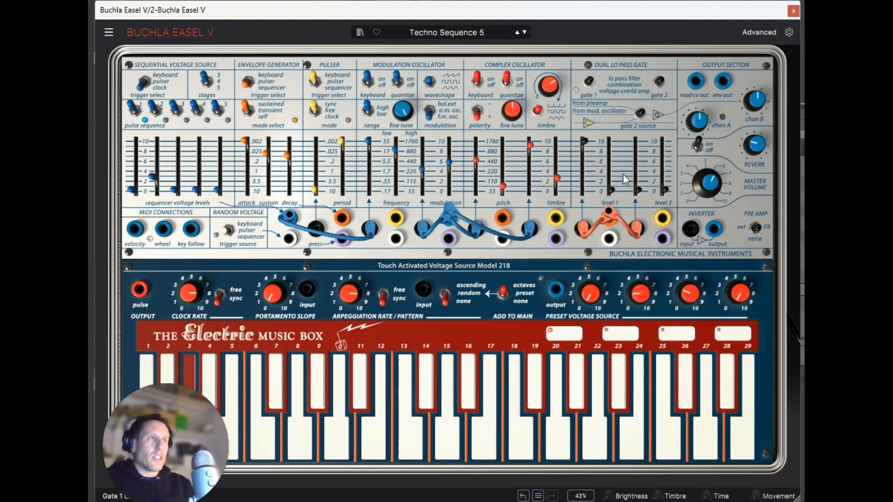
pyautogui.moveTo(556, 178); pyautogui.dragTo(571, 150)
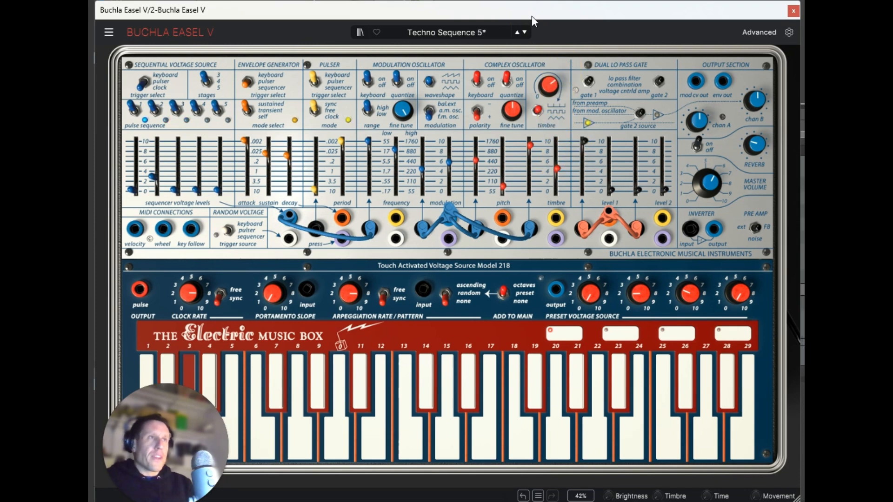
# Step: Go back through the presets to Techno Sequence 1 and shift the plug-in window slightly
pyautogui.click(519, 30)
pyautogui.click(519, 31)
pyautogui.click(519, 31)
pyautogui.click(519, 31)
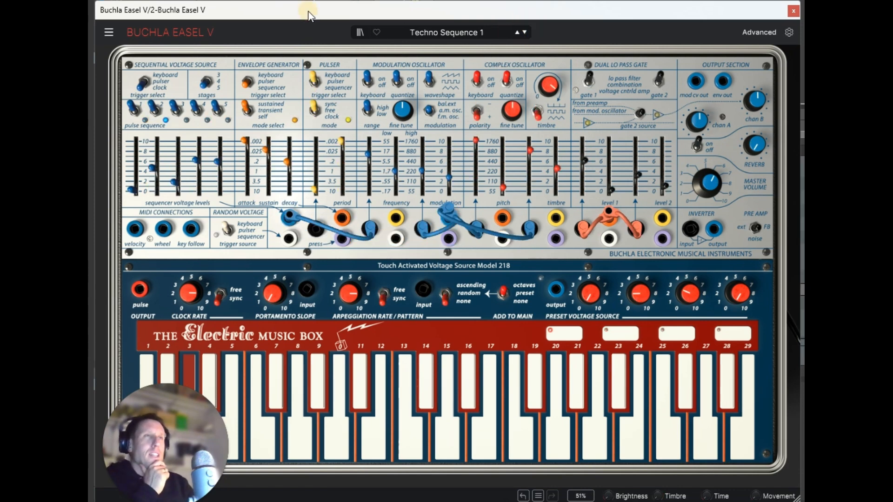
pyautogui.moveTo(308, 11); pyautogui.dragTo(311, 11)
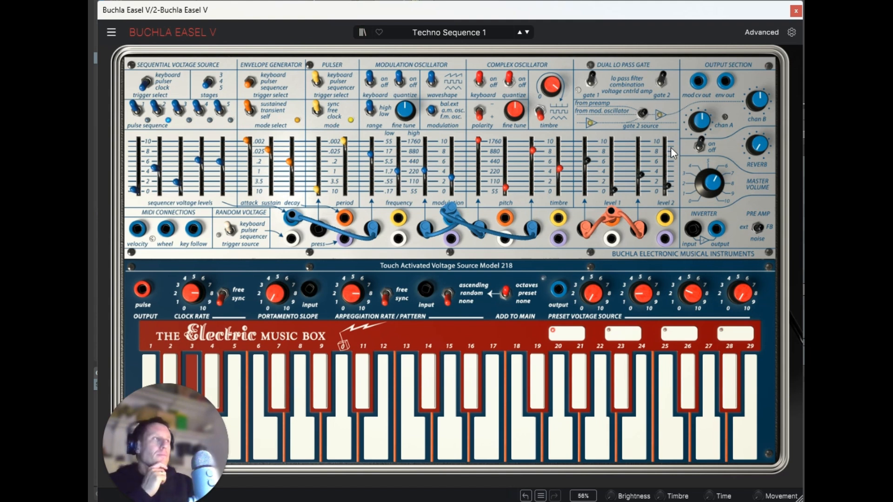
# Step: Lower the gate 1 modulation level to about 0.284 and the gate 2 modulation level to just below the 2 mark
pyautogui.moveTo(588, 160); pyautogui.dragTo(588, 188)
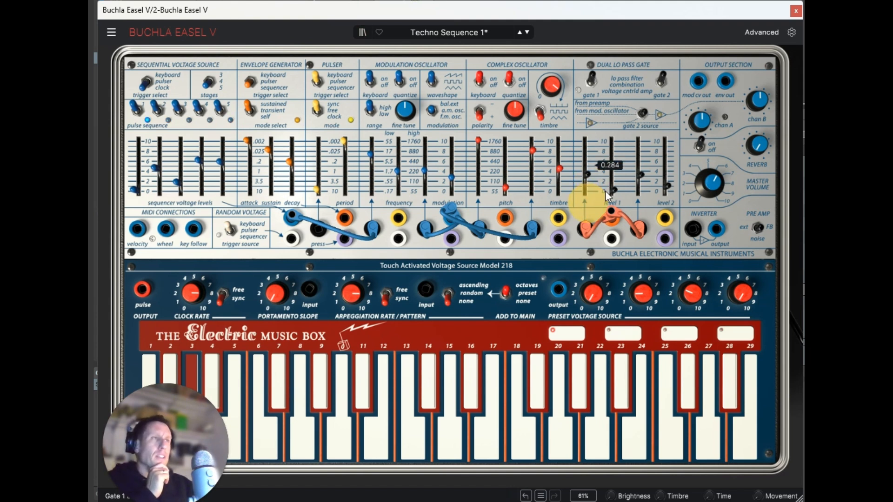
pyautogui.moveTo(648, 179); pyautogui.dragTo(640, 182)
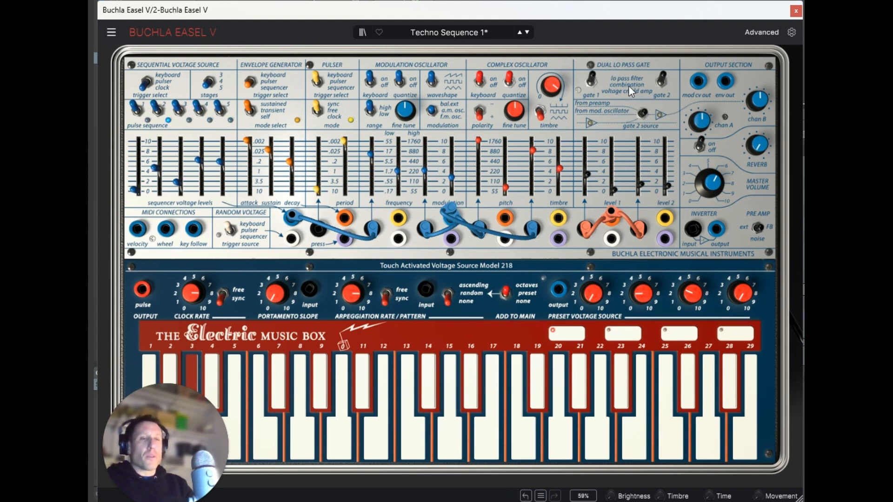
pyautogui.moveTo(614, 190)
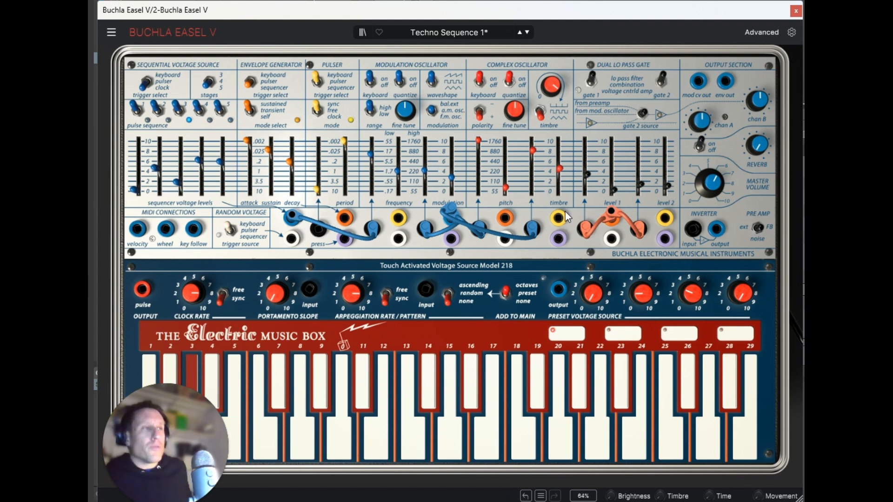
# Step: Try gate 1 in combination mode and return it to lo pass filter mode
pyautogui.click(590, 79)
pyautogui.moveTo(590, 177)
pyautogui.mouseDown()
pyautogui.moveTo(597, 143)
pyautogui.moveTo(592, 177)
pyautogui.mouseUp()
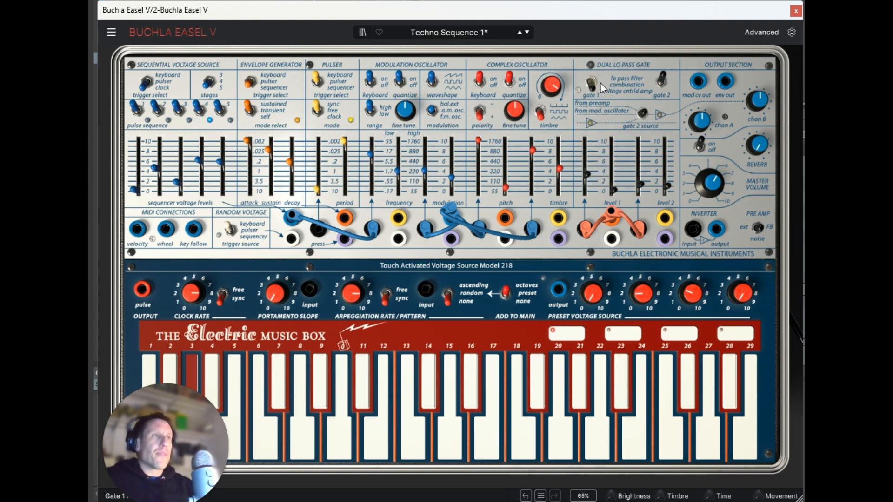
pyautogui.click(592, 86)
# Step: Remove all the blue sequencer cables and red envelope cables from the patch bay
pyautogui.moveTo(292, 216); pyautogui.dragTo(317, 222)
pyautogui.moveTo(424, 228); pyautogui.dragTo(441, 215)
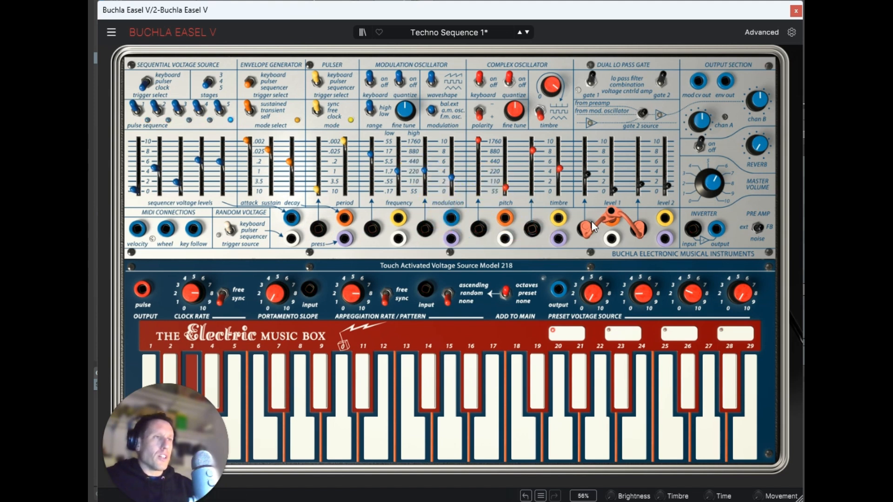
pyautogui.moveTo(643, 227); pyautogui.dragTo(586, 227)
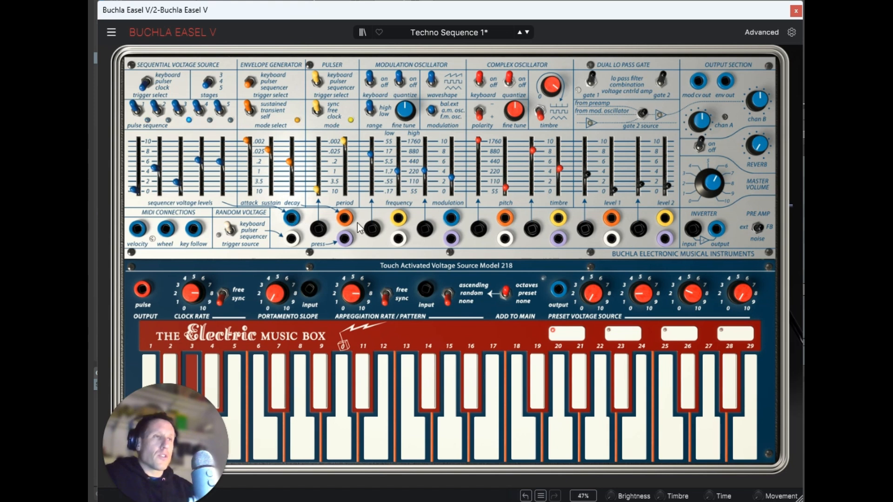
# Step: Patch the sequencer output to the modulation oscillator's frequency and modulation and complex oscillator's pitch and timbre, and the envelope output to both gates
pyautogui.moveTo(292, 217); pyautogui.dragTo(323, 231)
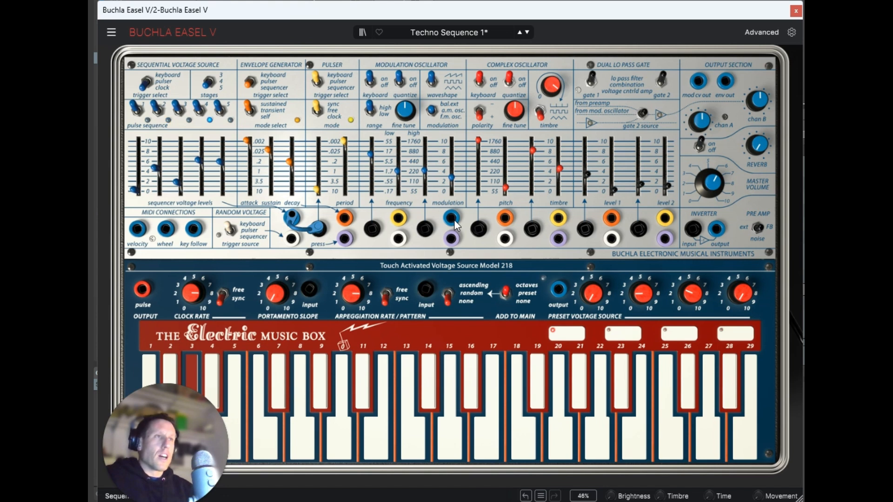
pyautogui.moveTo(319, 229); pyautogui.dragTo(371, 229)
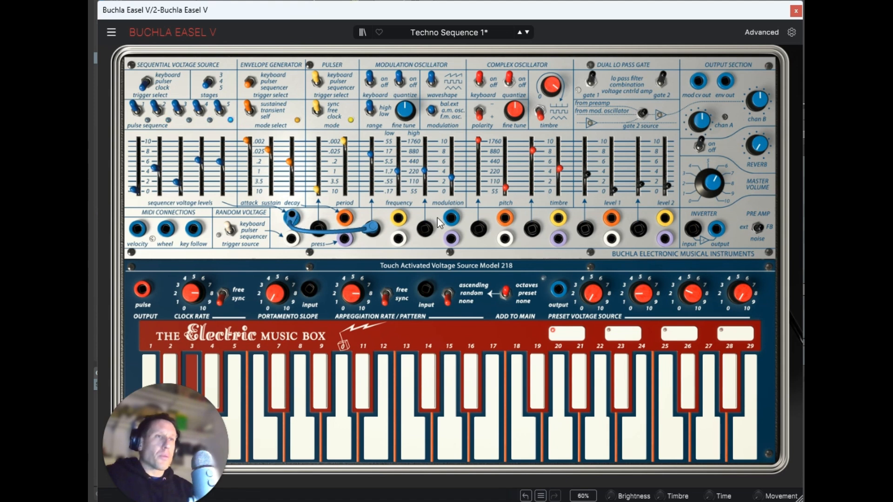
pyautogui.moveTo(457, 225)
pyautogui.mouseDown()
pyautogui.moveTo(292, 222)
pyautogui.moveTo(409, 215)
pyautogui.moveTo(476, 235)
pyautogui.moveTo(451, 217)
pyautogui.mouseUp()
pyautogui.moveTo(533, 228); pyautogui.dragTo(451, 215)
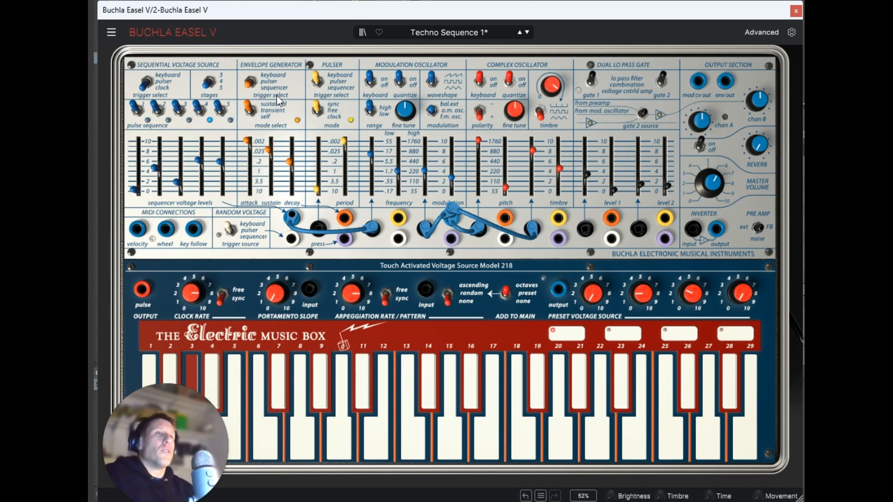
pyautogui.moveTo(606, 216); pyautogui.dragTo(638, 228)
# Step: Disconnect the sequencer cables from the complex oscillator's timbre and pitch inputs and the modulation oscillator's modulation and frequency inputs
pyautogui.moveTo(526, 228); pyautogui.dragTo(464, 197)
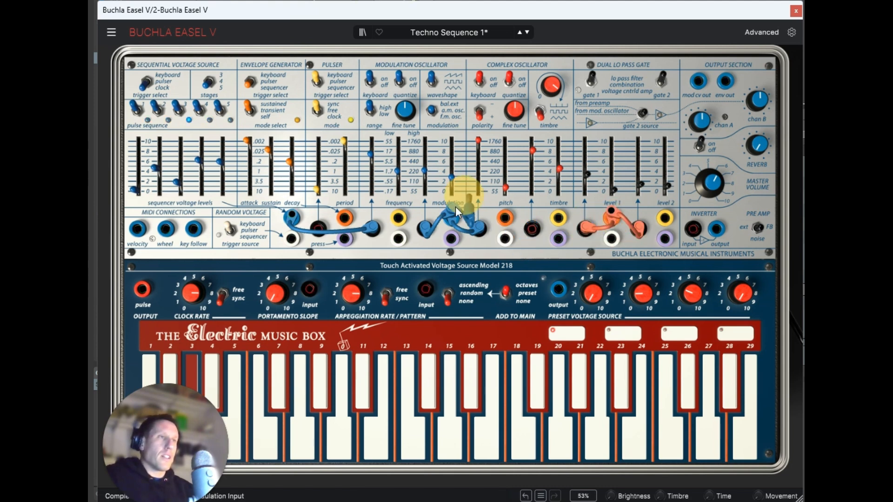
pyautogui.moveTo(425, 228); pyautogui.dragTo(428, 250)
pyautogui.moveTo(472, 223); pyautogui.dragTo(457, 196)
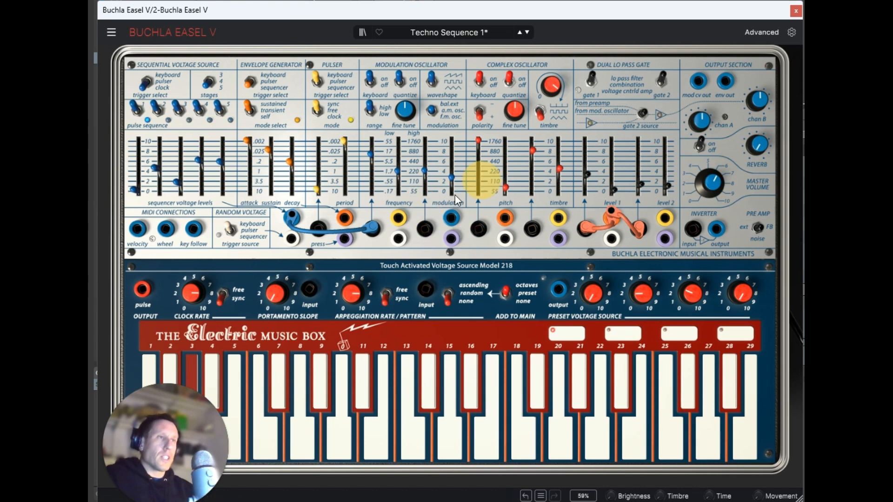
pyautogui.moveTo(372, 228); pyautogui.dragTo(383, 177)
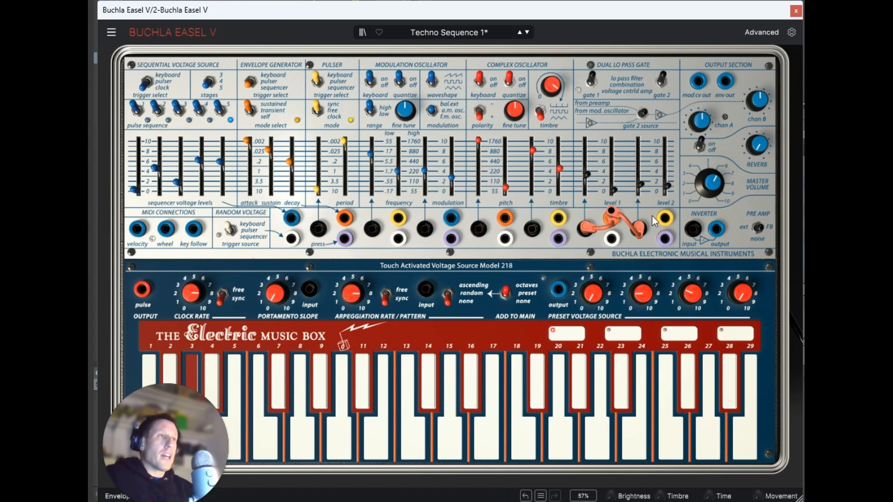
# Step: Set gate 1's modulation level to about 6 and base level to about 1, and gate 2's modulation to about 4 and base level to 0
pyautogui.moveTo(585, 177); pyautogui.dragTo(585, 183)
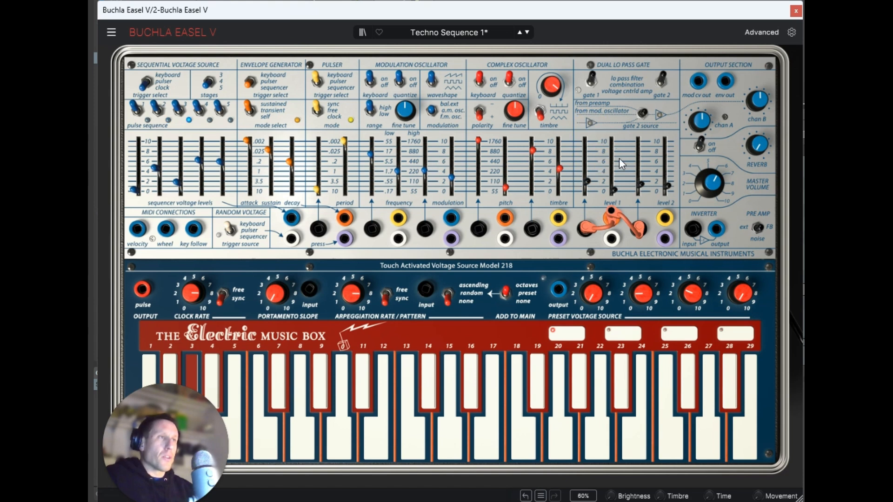
pyautogui.moveTo(667, 185); pyautogui.dragTo(663, 228)
pyautogui.moveTo(613, 188); pyautogui.dragTo(618, 73)
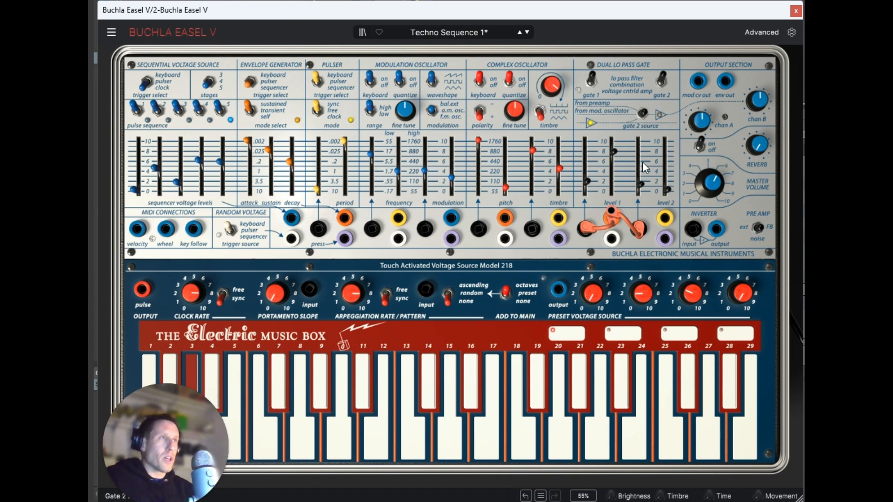
pyautogui.moveTo(616, 152); pyautogui.dragTo(613, 185)
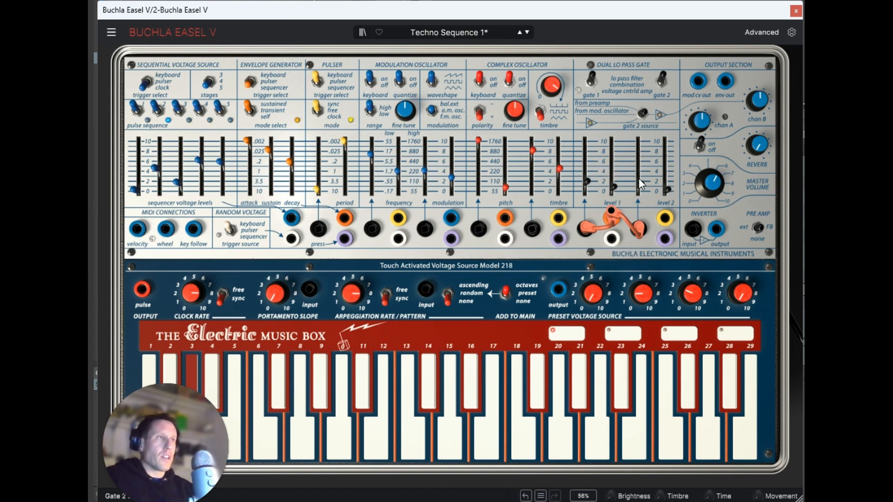
pyautogui.moveTo(642, 184); pyautogui.dragTo(637, 149)
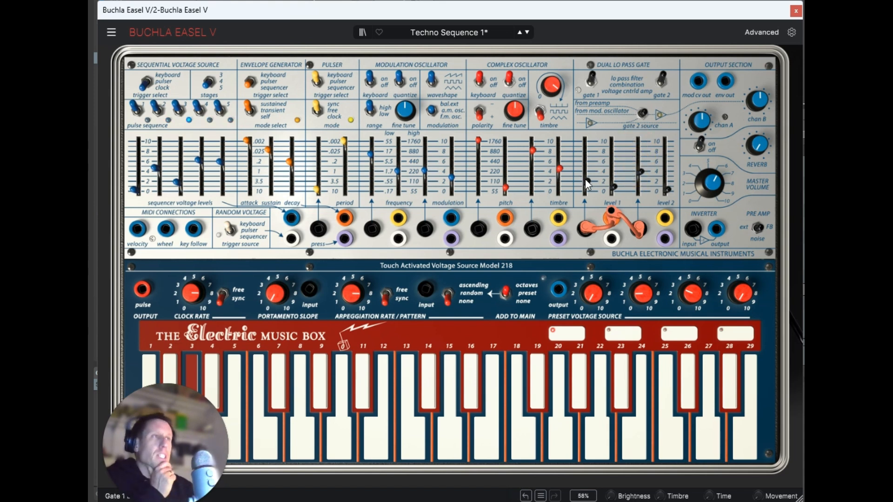
pyautogui.moveTo(585, 180); pyautogui.dragTo(591, 114)
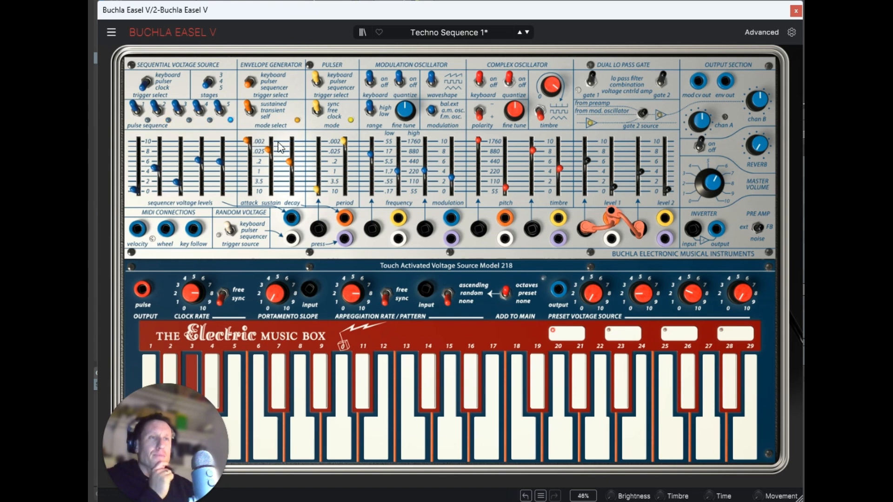
# Step: Shape the envelope with attack at .002, sustain slightly above the .025 mark and decay at about .025, trying a slower attack on the way
pyautogui.click(291, 151)
pyautogui.moveTo(291, 160); pyautogui.dragTo(269, 147)
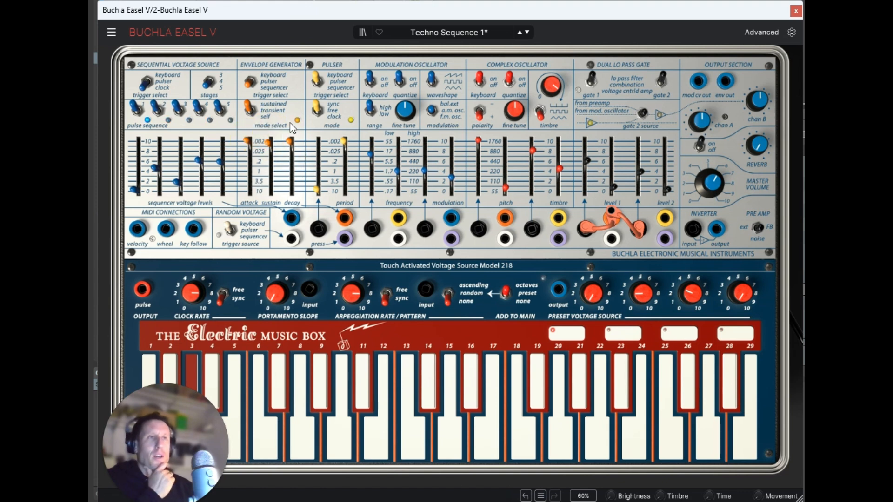
pyautogui.moveTo(248, 140); pyautogui.dragTo(257, 212)
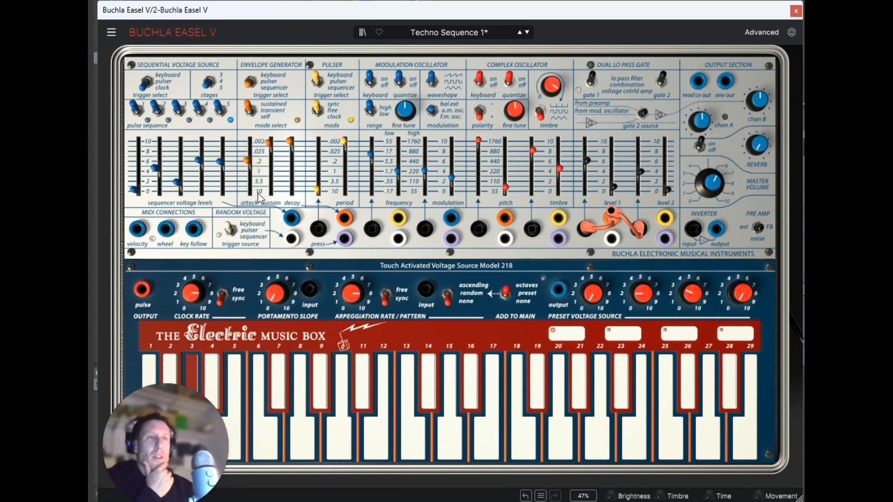
pyautogui.moveTo(247, 167)
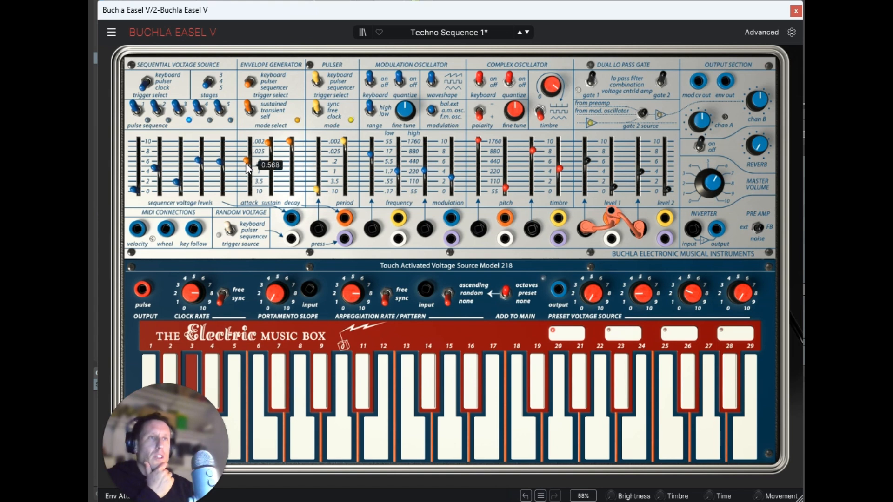
pyautogui.moveTo(246, 167); pyautogui.dragTo(276, 133)
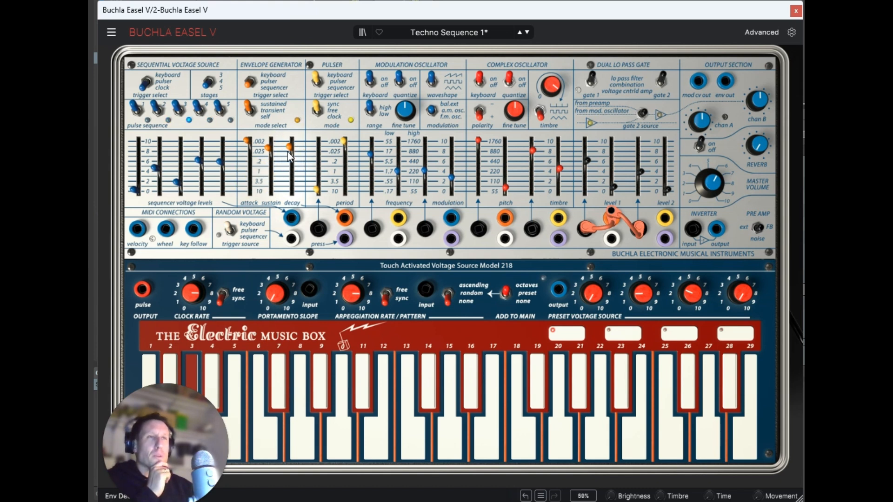
pyautogui.moveTo(288, 157)
pyautogui.mouseDown()
pyautogui.moveTo(303, 167)
pyautogui.moveTo(302, 190)
pyautogui.moveTo(303, 167)
pyautogui.moveTo(315, 249)
pyautogui.moveTo(318, 169)
pyautogui.moveTo(290, 157)
pyautogui.mouseUp()
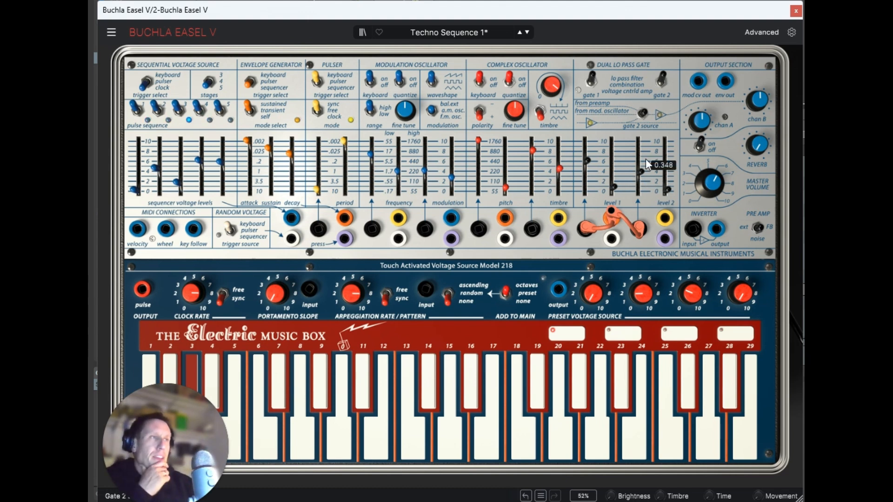
# Step: Raise the gate 2 modulation level to about 6 and match gate 1's modulation level to it
pyautogui.moveTo(641, 170); pyautogui.dragTo(640, 128)
pyautogui.moveTo(588, 163); pyautogui.dragTo(579, 159)
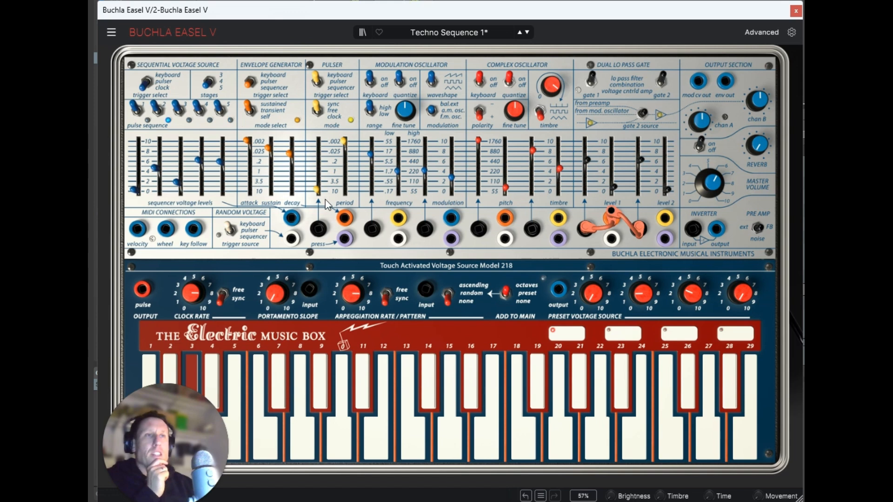
pyautogui.moveTo(92, 156)
pyautogui.mouseDown()
pyautogui.moveTo(800, 174)
pyautogui.moveTo(499, 188)
pyautogui.mouseUp()
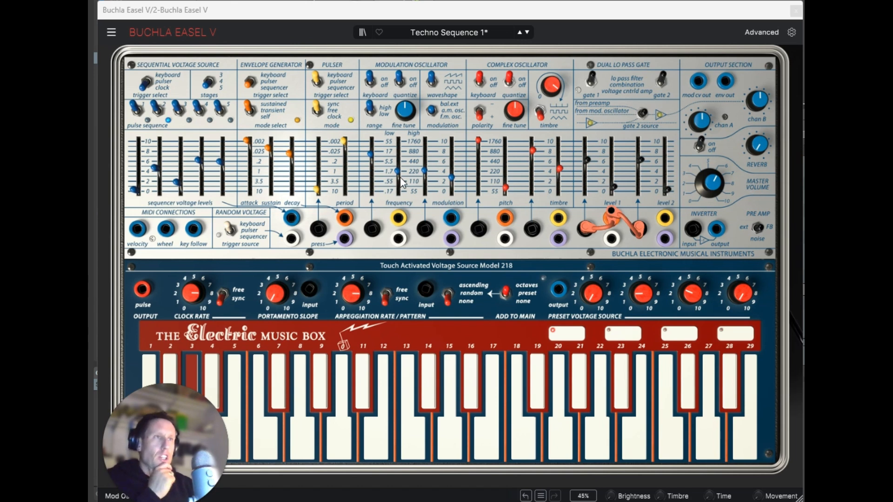
# Step: Fine-adjust the oscillator sliders and raise the complex oscillator's pitch to between the 110 and 220 marks
pyautogui.moveTo(399, 176)
pyautogui.mouseDown()
pyautogui.moveTo(402, 121)
pyautogui.moveTo(398, 172)
pyautogui.mouseUp()
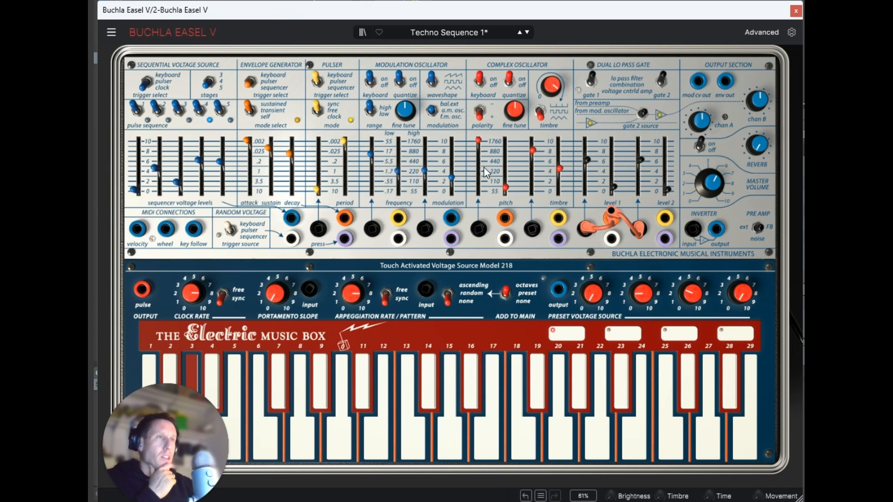
pyautogui.moveTo(532, 150); pyautogui.dragTo(531, 151)
pyautogui.moveTo(505, 183); pyautogui.dragTo(505, 183)
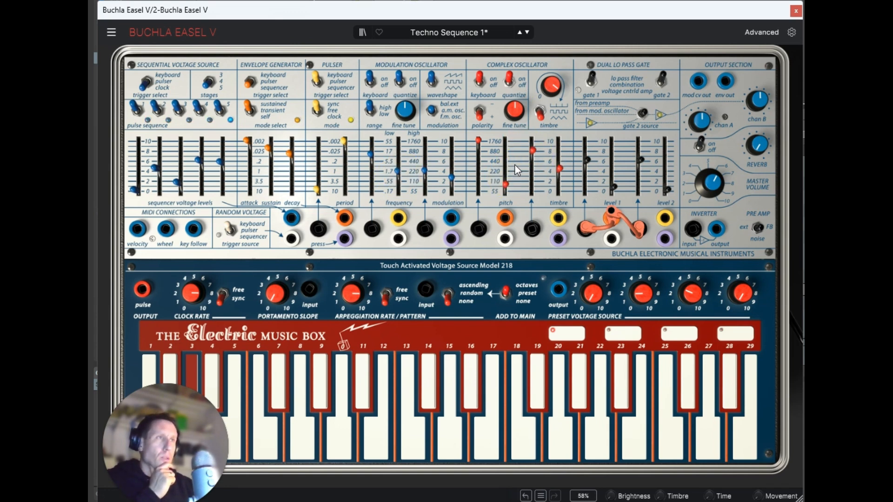
pyautogui.click(510, 86)
pyautogui.moveTo(504, 166)
pyautogui.mouseDown()
pyautogui.moveTo(505, 181)
pyautogui.moveTo(496, 173)
pyautogui.mouseUp()
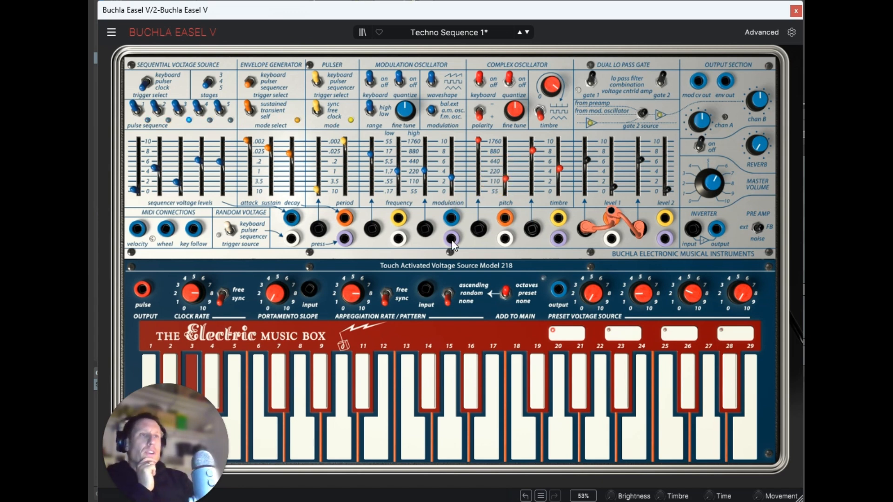
# Step: Patch the sequencer output to the complex oscillator's pitch and the modulation oscillator's frequency, with the frequency modulation amount at maximum
pyautogui.moveTo(449, 221); pyautogui.dragTo(479, 227)
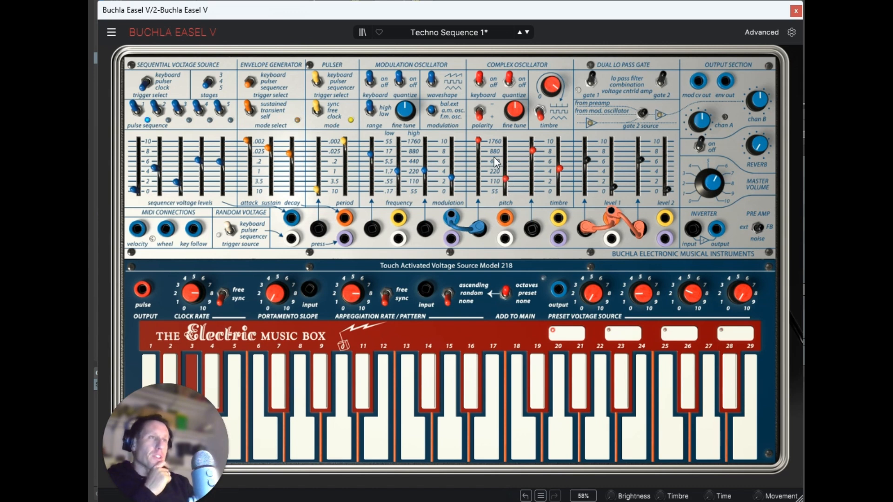
pyautogui.moveTo(478, 140); pyautogui.dragTo(455, 184)
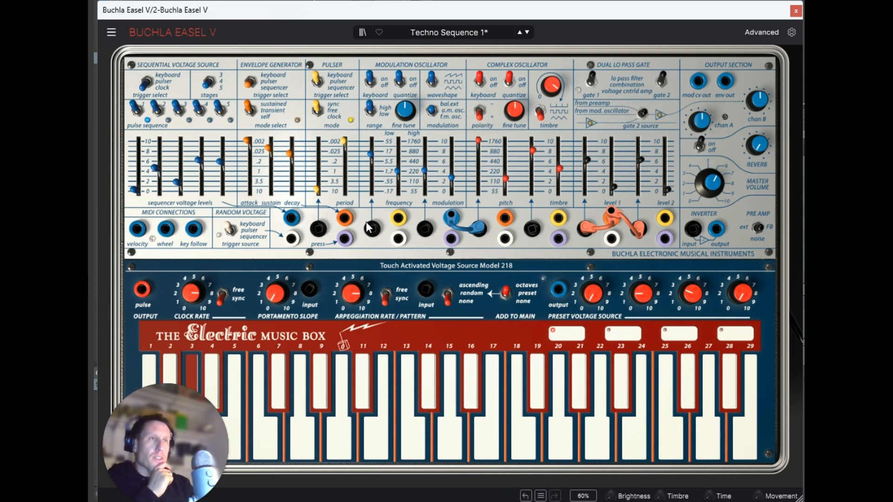
pyautogui.moveTo(372, 229); pyautogui.dragTo(450, 219)
pyautogui.moveTo(371, 154); pyautogui.dragTo(381, 97)
pyautogui.moveTo(370, 143); pyautogui.dragTo(378, 78)
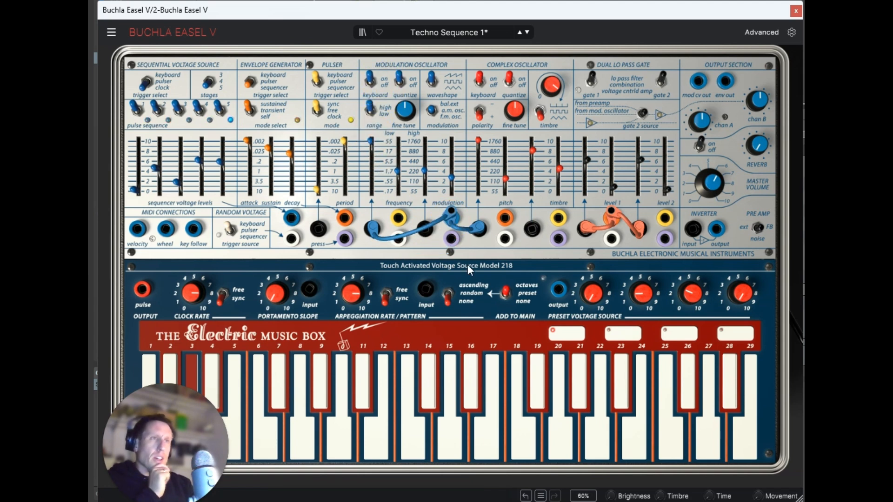
# Step: Reduce the modulation oscillator's frequency modulation to about two thirds, silence gate 1's modulation level and raise the modulation amount to about 6
pyautogui.moveTo(371, 140); pyautogui.dragTo(401, 206)
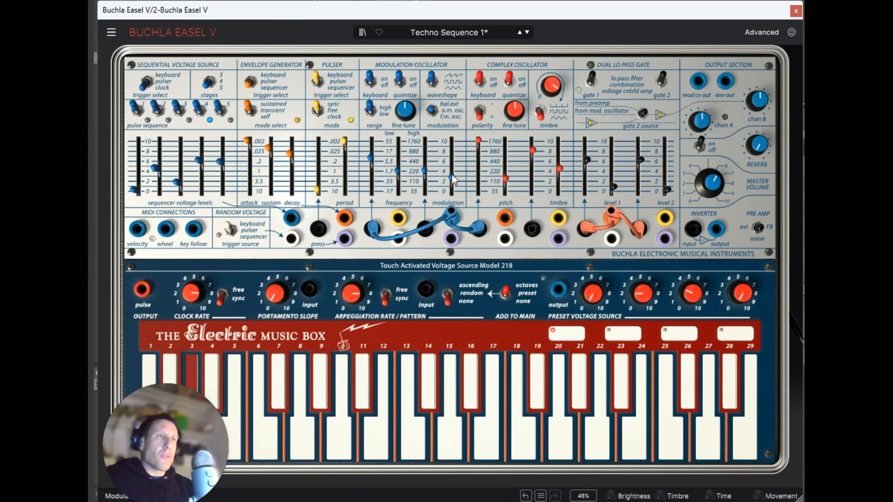
pyautogui.moveTo(450, 175)
pyautogui.moveTo(586, 160); pyautogui.dragTo(603, 334)
pyautogui.moveTo(453, 176); pyautogui.dragTo(451, 160)
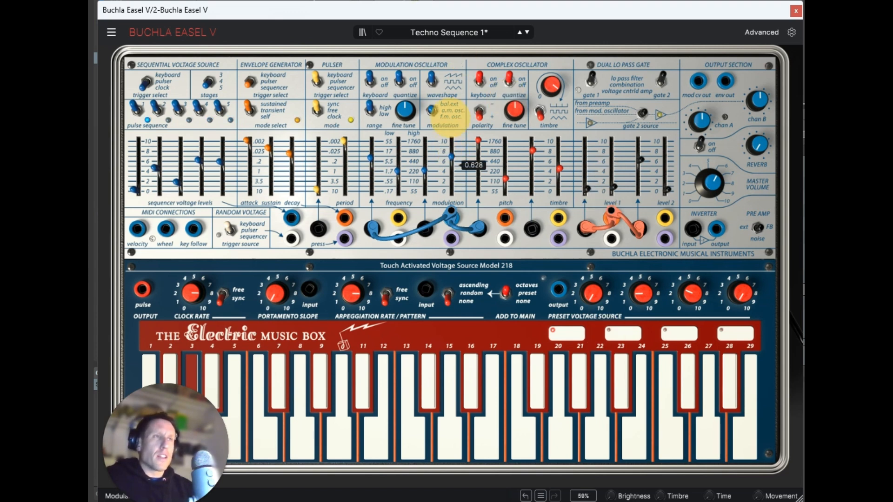
# Step: Bring gate 1's modulation level back up to about 7 and lower gate 2's to 0, keeping the modulation amount near 6
pyautogui.moveTo(585, 191); pyautogui.dragTo(595, 94)
pyautogui.moveTo(639, 163); pyautogui.dragTo(636, 293)
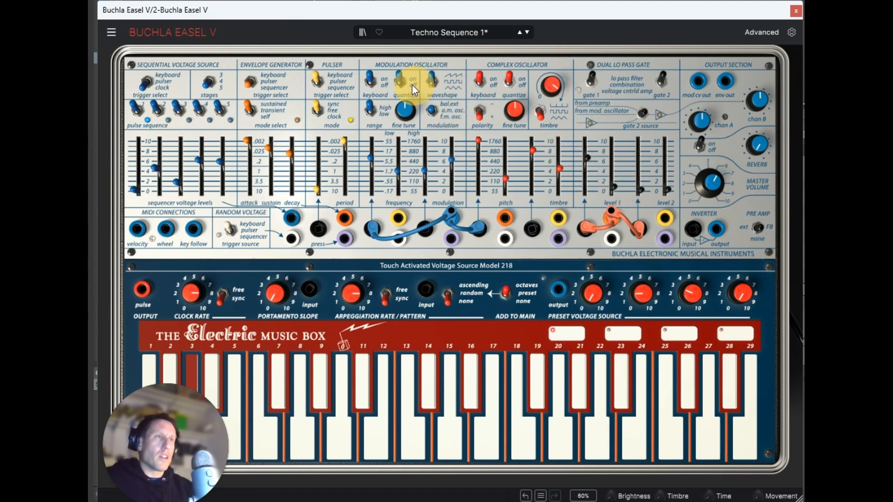
pyautogui.moveTo(453, 157); pyautogui.dragTo(455, 136)
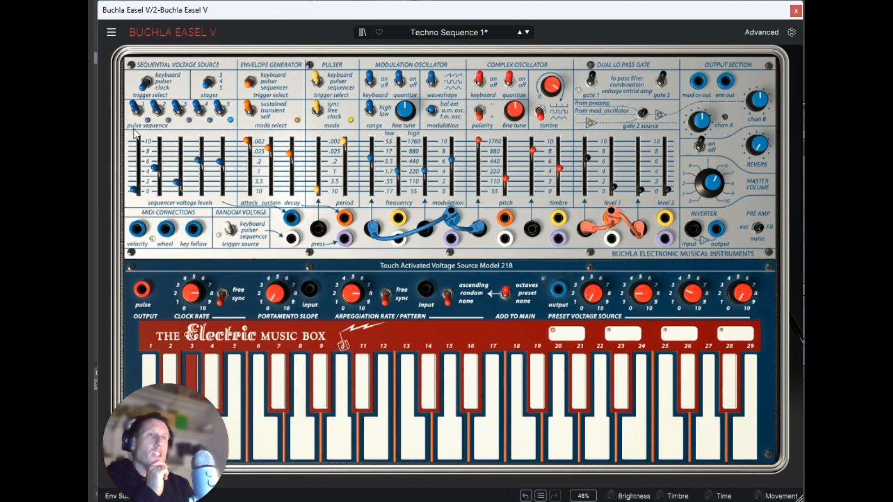
# Step: Patch the envelope output to the modulation oscillator's modulation input and set that modulation depth to about 6
pyautogui.click(431, 212)
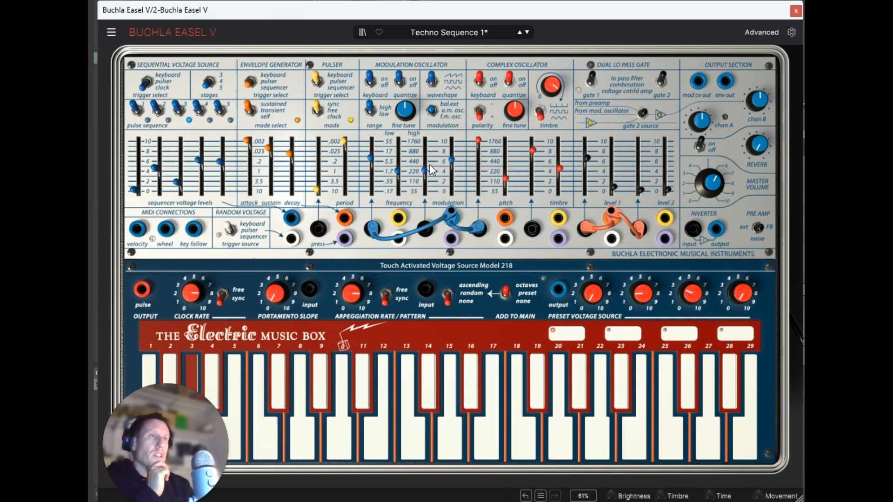
pyautogui.moveTo(292, 218); pyautogui.dragTo(427, 227)
pyautogui.moveTo(425, 171); pyautogui.dragTo(422, 113)
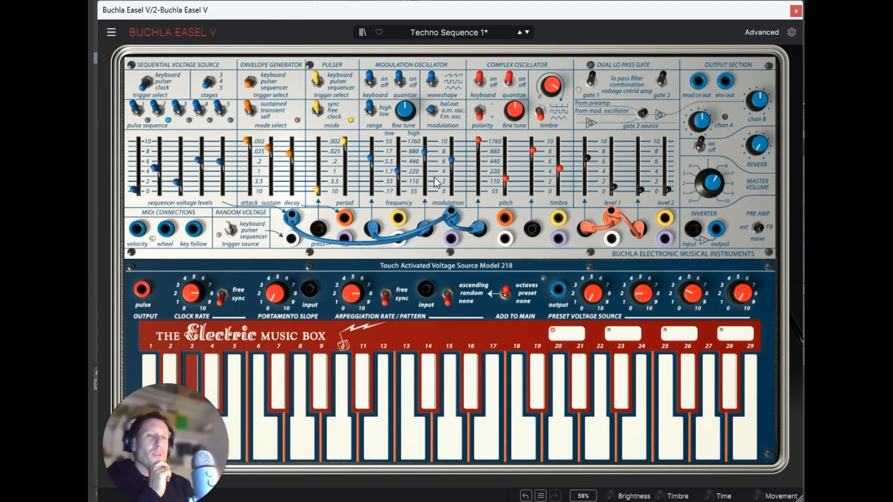
pyautogui.moveTo(424, 152); pyautogui.dragTo(430, 180)
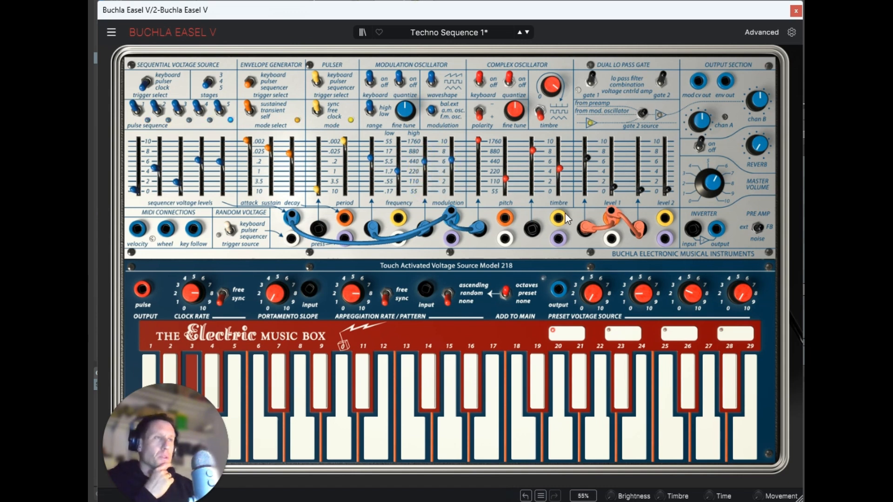
# Step: Patch the sequencer output to the complex oscillator's timbre input, with timbre at about 6 and its modulation depth at 10
pyautogui.moveTo(532, 150); pyautogui.dragTo(563, 272)
pyautogui.moveTo(559, 179); pyautogui.dragTo(552, 142)
pyautogui.moveTo(532, 232); pyautogui.dragTo(452, 212)
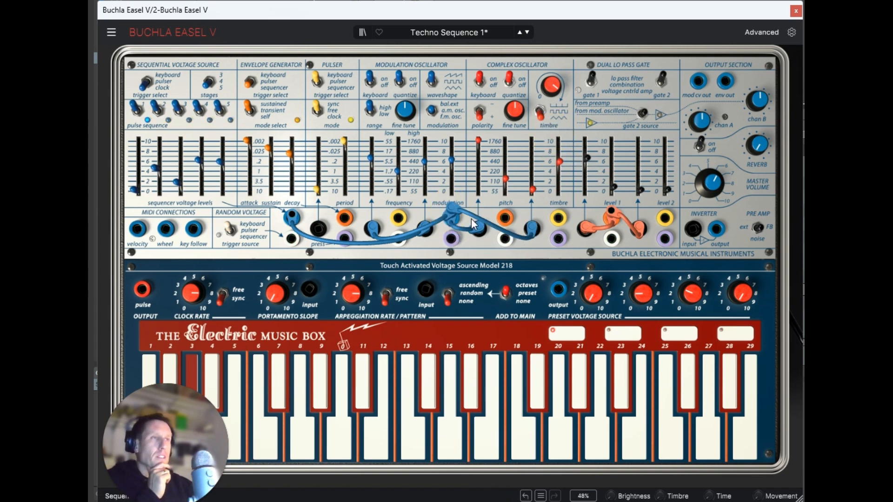
pyautogui.moveTo(533, 198); pyautogui.dragTo(540, 174)
# Step: Raise both gates' modulation levels to about 7, and reduce the envelope's modulation depth to about 3.5 and the timbre modulation to about 5
pyautogui.moveTo(588, 158); pyautogui.dragTo(591, 145)
pyautogui.moveTo(645, 173); pyautogui.dragTo(638, 156)
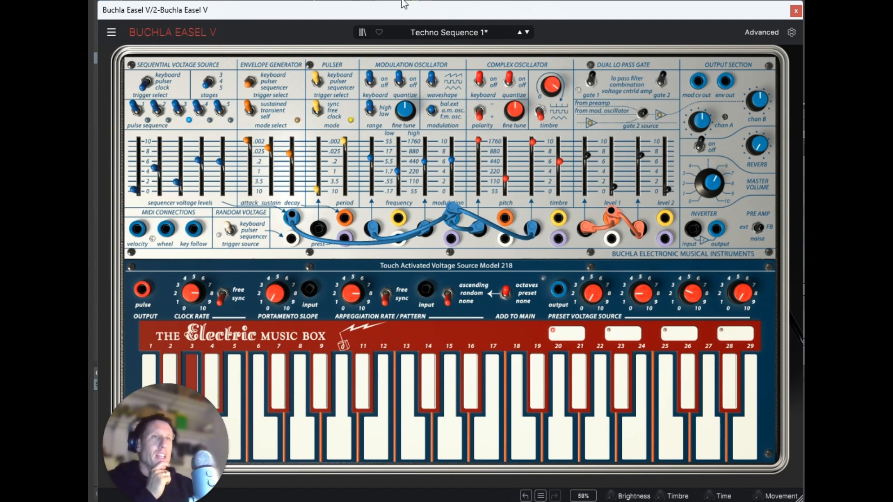
pyautogui.moveTo(423, 162); pyautogui.dragTo(424, 174)
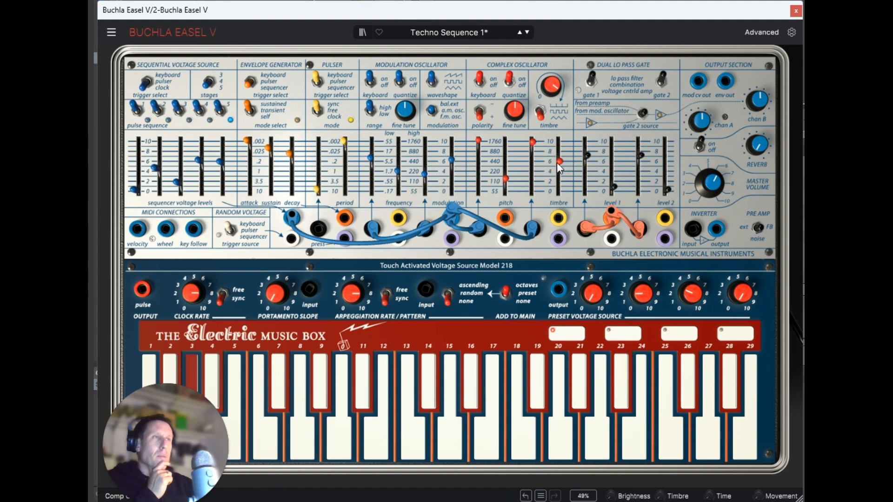
pyautogui.moveTo(532, 149); pyautogui.dragTo(530, 188)
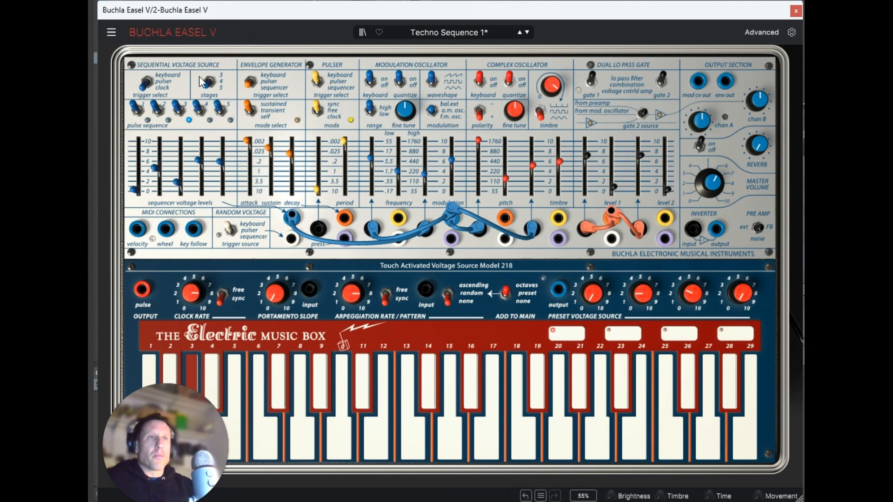
# Step: Try a three-stage sequence with the third stage at about 6 and the second pulse off, lowering envelope sustain slightly below the .025 mark
pyautogui.moveTo(208, 82); pyautogui.dragTo(201, 34)
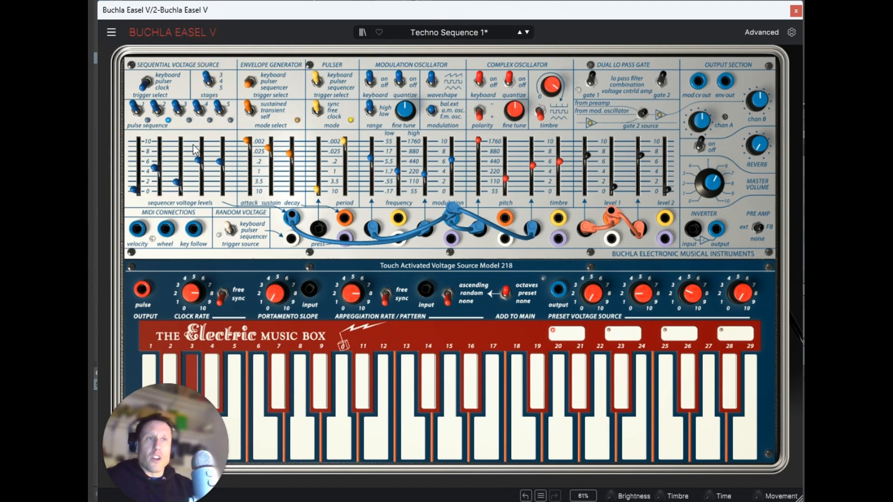
pyautogui.moveTo(201, 159); pyautogui.dragTo(191, 118)
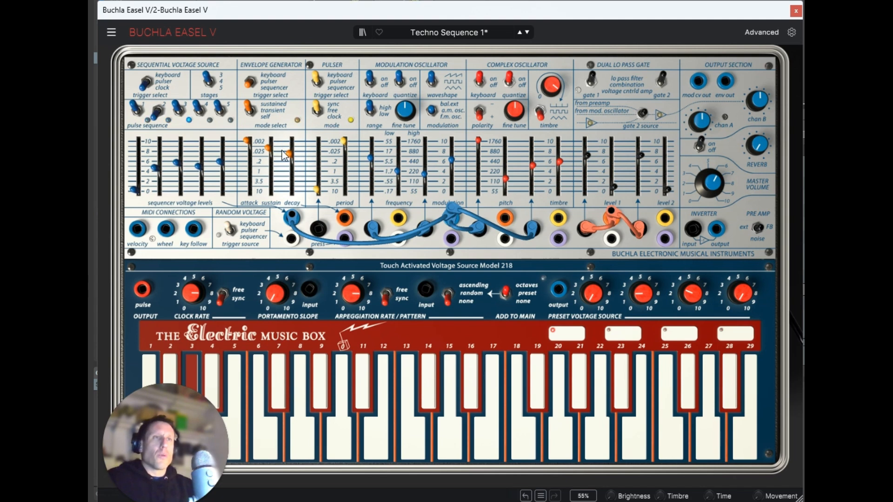
pyautogui.moveTo(268, 149)
pyautogui.mouseDown()
pyautogui.moveTo(281, 197)
pyautogui.moveTo(259, 249)
pyautogui.moveTo(255, 160)
pyautogui.mouseUp()
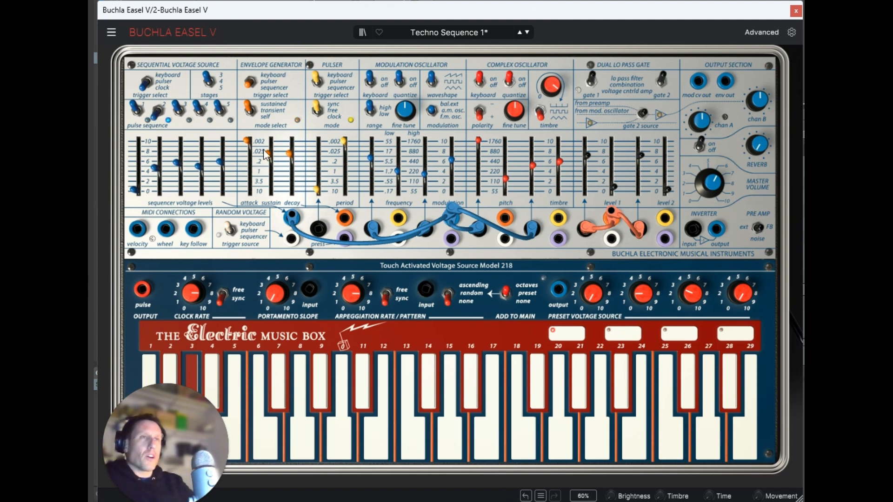
pyautogui.moveTo(289, 154); pyautogui.dragTo(309, 149)
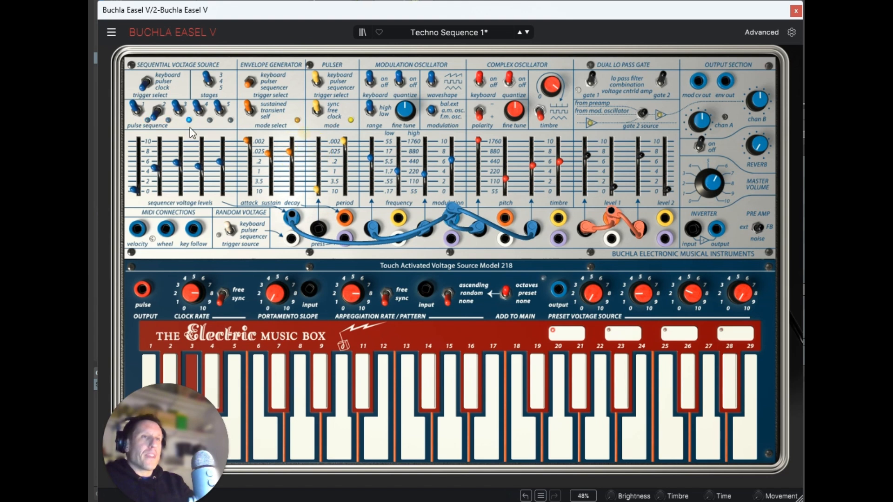
# Step: Lower the sequencer's third stage to about 3 and audition different stage counts, ending on 5 stages
pyautogui.moveTo(177, 162); pyautogui.dragTo(185, 205)
pyautogui.click(208, 84)
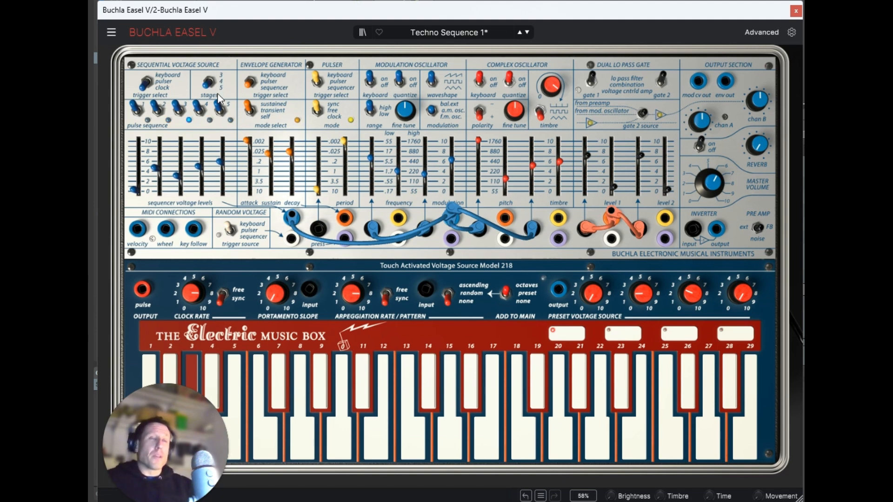
pyautogui.click(205, 87)
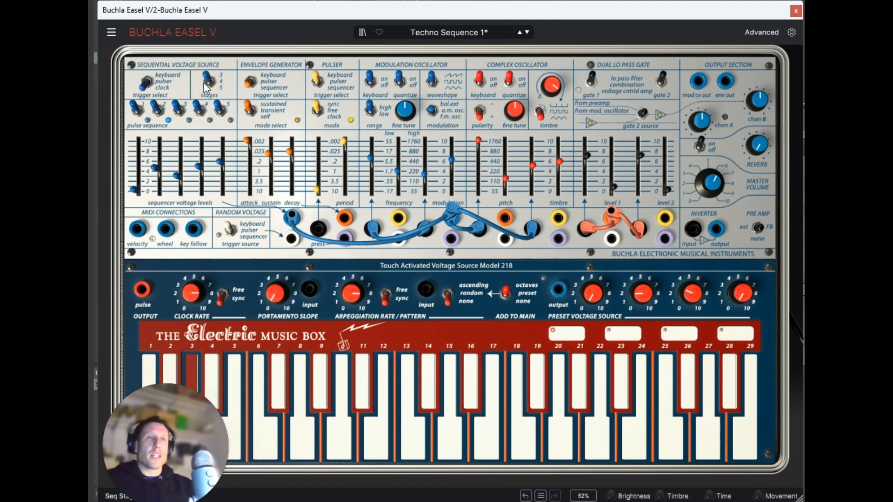
pyautogui.click(209, 81)
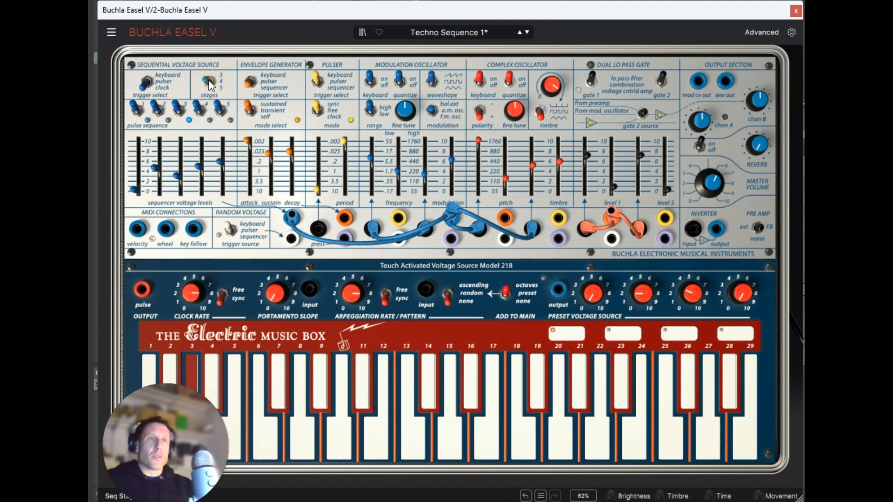
# Step: Raise the sequencer's fourth stage to about 0.776 and switch off the pulses of stages 4 and 2
pyautogui.moveTo(203, 178); pyautogui.dragTo(199, 150)
pyautogui.click(198, 111)
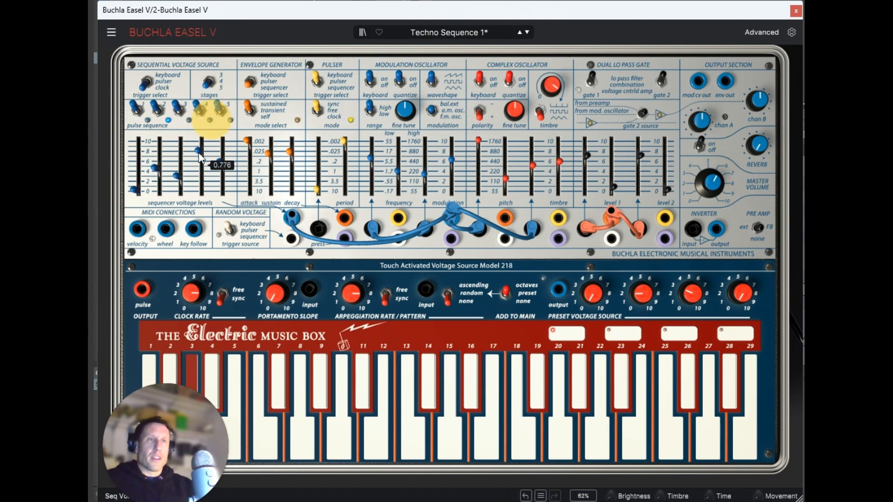
pyautogui.click(196, 106)
pyautogui.click(157, 109)
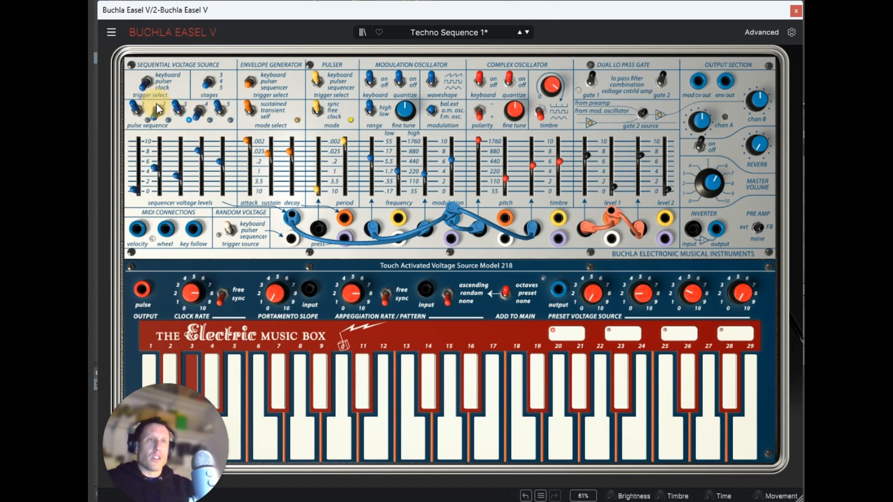
# Step: Set the envelope sustain to about 0.680 and the decay to the .2 mark
pyautogui.moveTo(290, 178); pyautogui.dragTo(282, 207)
pyautogui.moveTo(270, 156); pyautogui.dragTo(271, 158)
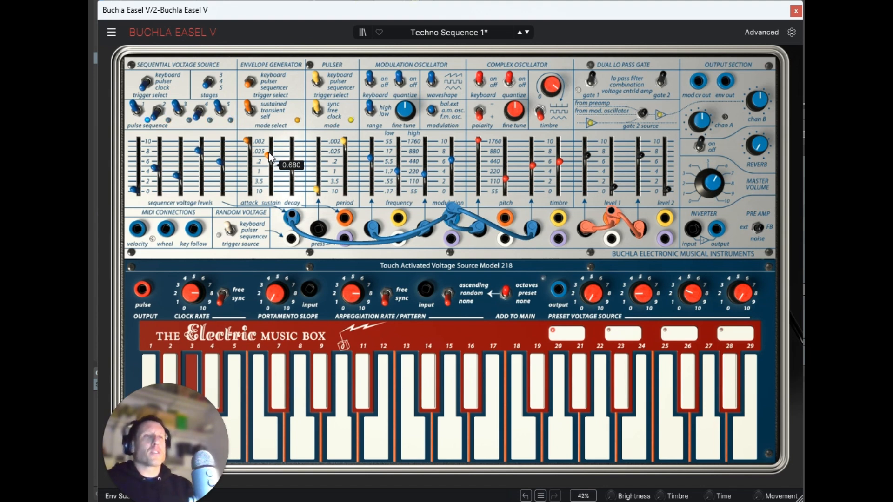
pyautogui.click(292, 158)
pyautogui.moveTo(291, 158); pyautogui.dragTo(291, 162)
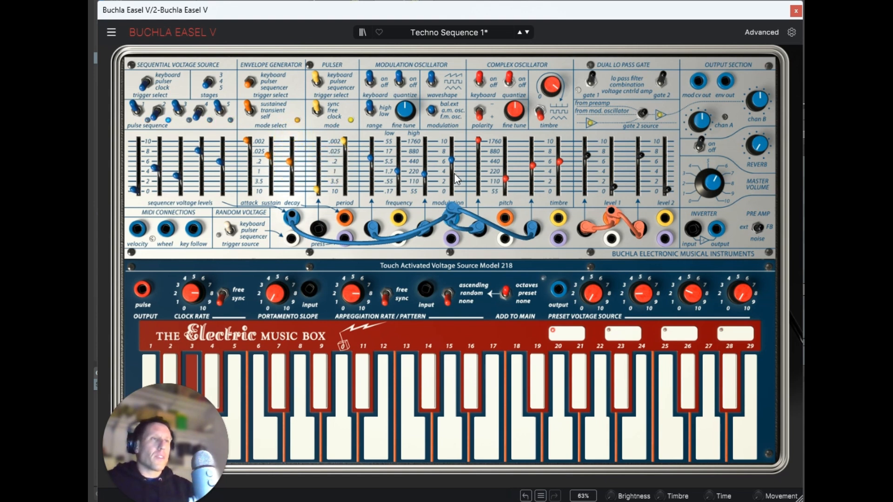
# Step: Raise the envelope's modulation depth on the modulation oscillator to about 5, trying a stronger depth on the way
pyautogui.moveTo(425, 174); pyautogui.dragTo(434, 119)
pyautogui.click(425, 158)
pyautogui.moveTo(426, 158)
pyautogui.mouseDown()
pyautogui.moveTo(428, 186)
pyautogui.moveTo(433, 167)
pyautogui.mouseUp()
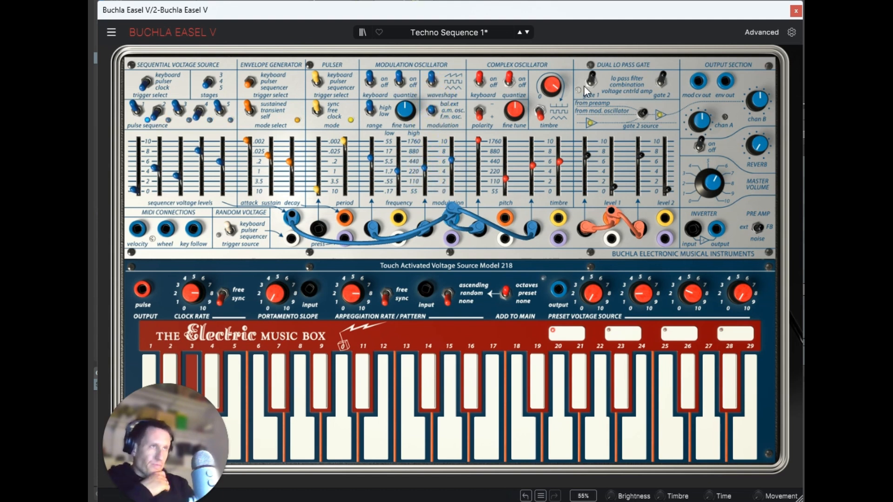
# Step: Sweep the complex oscillator's timbre waveform mix down to 0 and back to maximum, and raise the timbre amount to about 7
pyautogui.moveTo(557, 84); pyautogui.dragTo(609, 238)
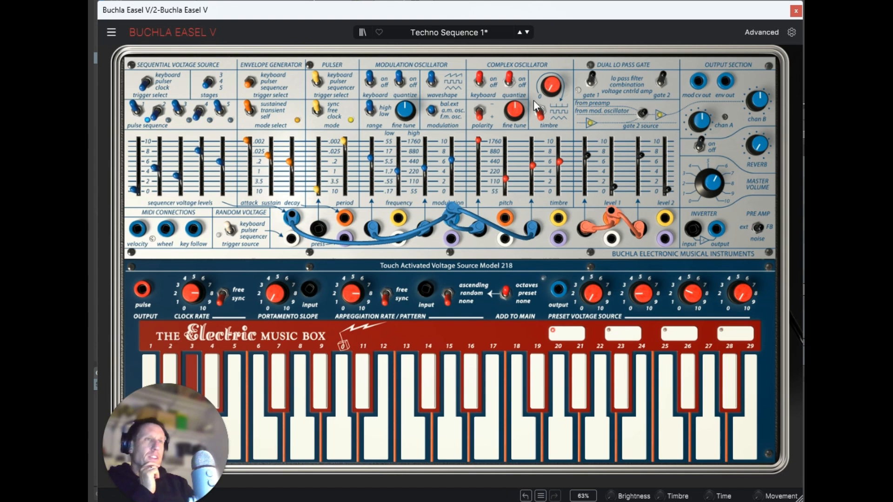
pyautogui.moveTo(557, 92); pyautogui.dragTo(583, 51)
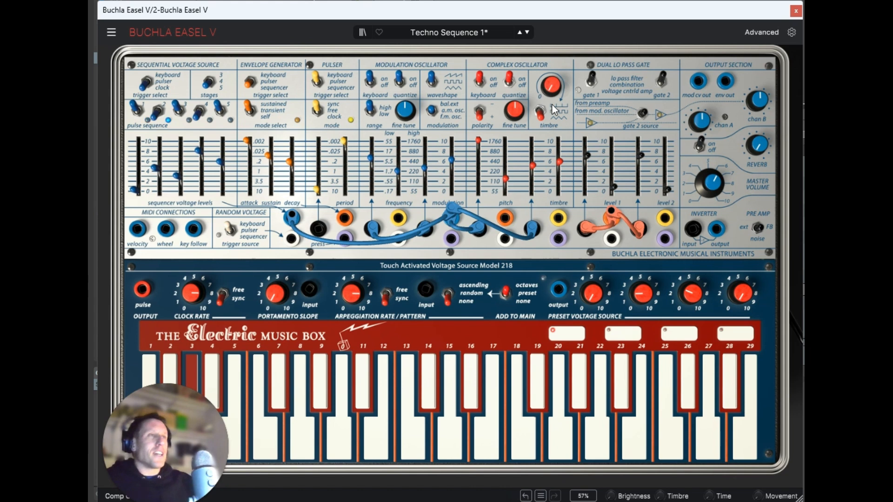
pyautogui.moveTo(552, 92)
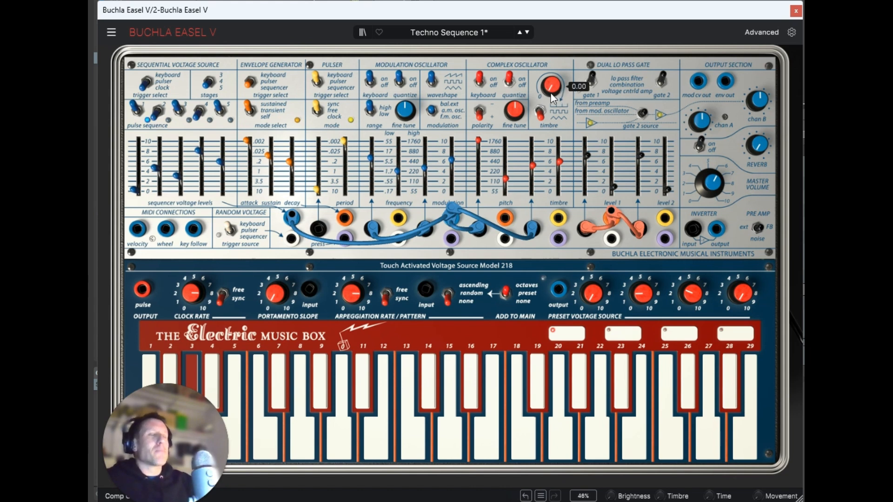
pyautogui.moveTo(552, 95); pyautogui.dragTo(597, 21)
pyautogui.moveTo(559, 162); pyautogui.dragTo(563, 139)
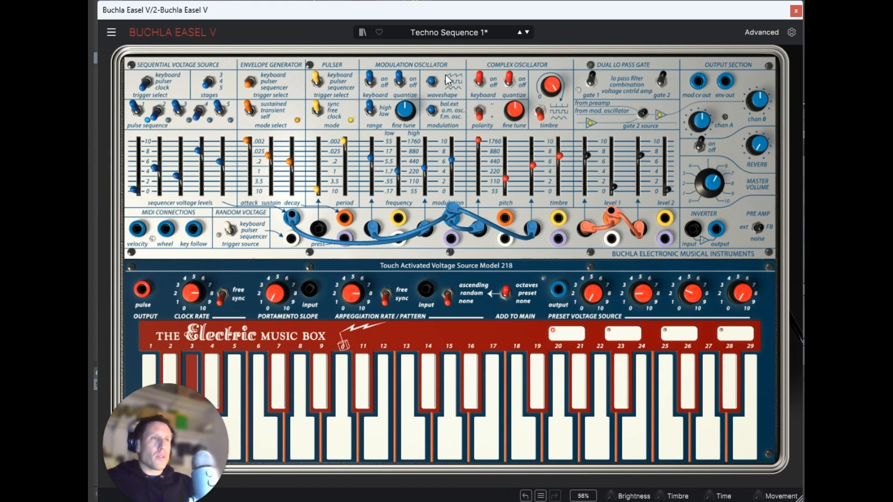
# Step: Try another modulation type with stronger modulation, and settle the envelope's modulation depth at about 2.5 and the modulation amount at about 5
pyautogui.moveTo(426, 167); pyautogui.dragTo(430, 112)
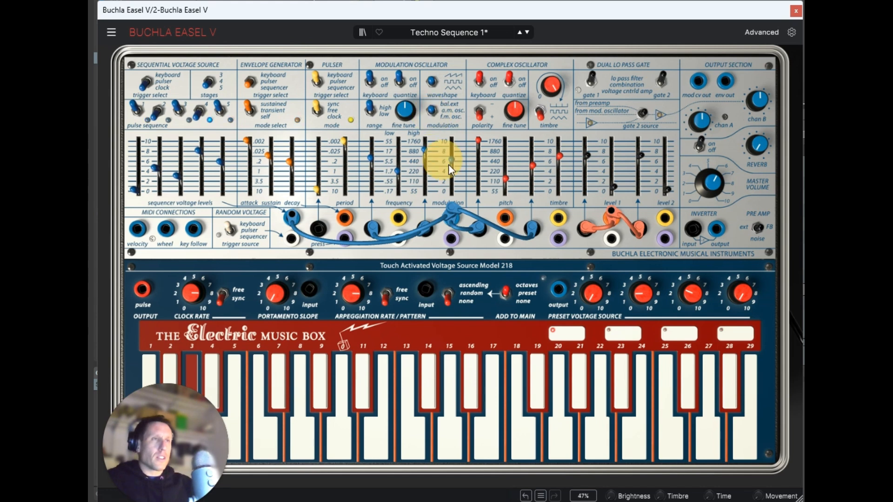
pyautogui.moveTo(452, 162); pyautogui.dragTo(450, 138)
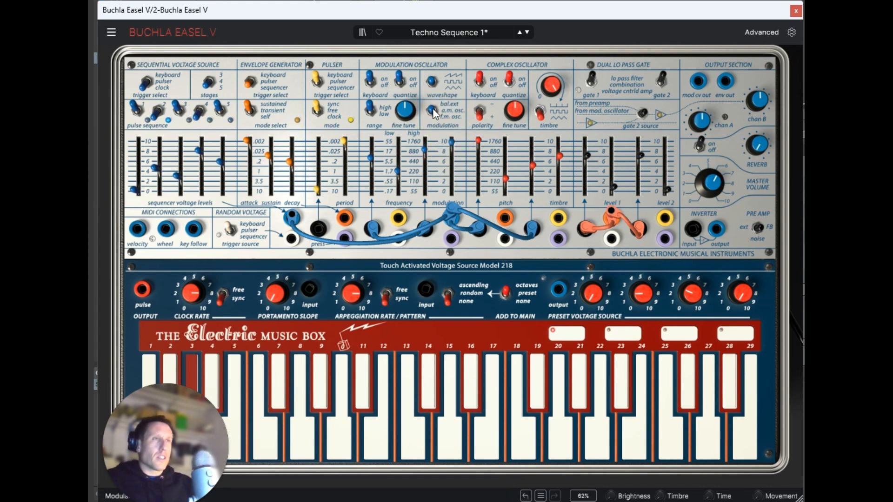
pyautogui.click(433, 110)
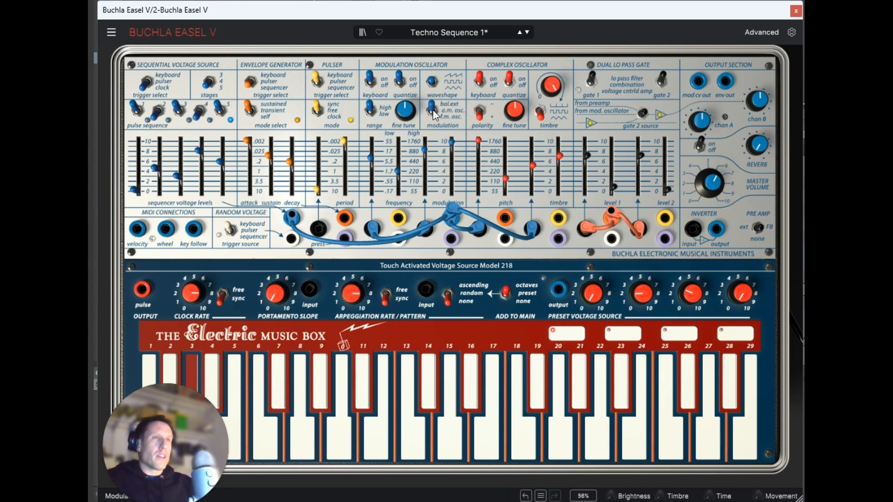
pyautogui.moveTo(424, 150); pyautogui.dragTo(423, 231)
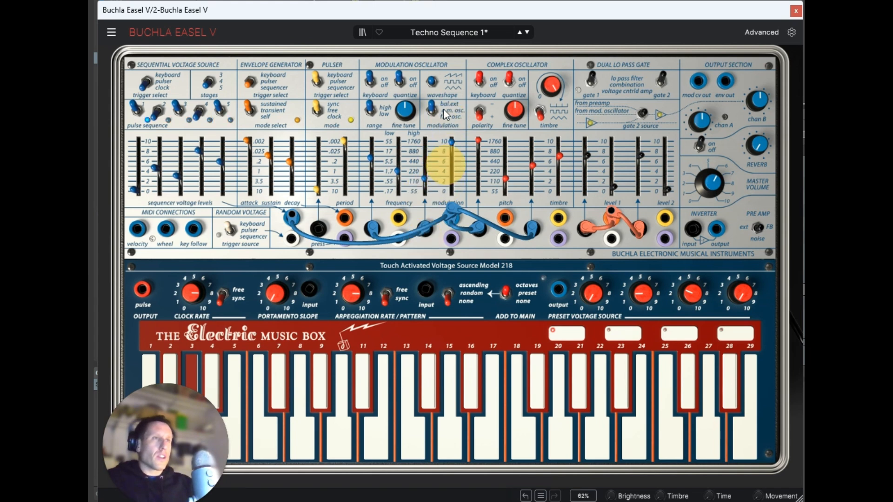
pyautogui.moveTo(451, 141); pyautogui.dragTo(459, 211)
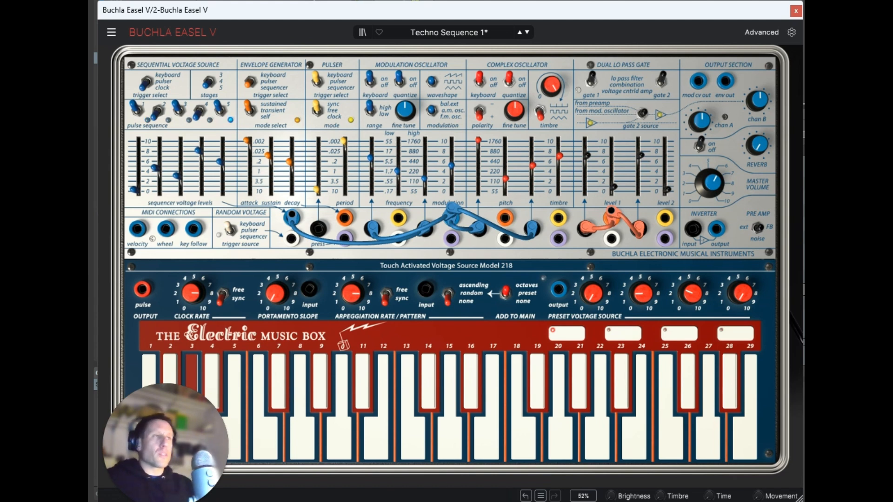
# Step: Raise gate 2's modulation level to about 8, gate 1's level to about 9 and gate 2's level to 0.536, with timbre modulation at 0.432
pyautogui.moveTo(643, 154); pyautogui.dragTo(638, 144)
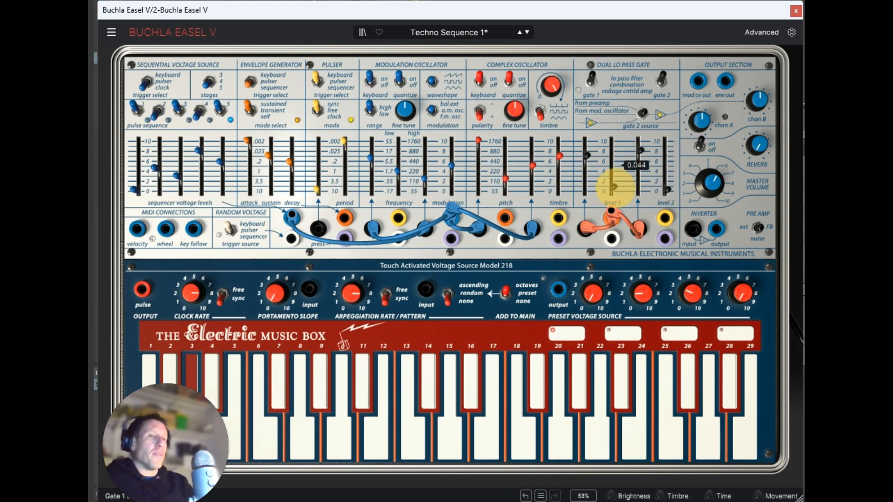
pyautogui.moveTo(614, 187); pyautogui.dragTo(631, 68)
pyautogui.moveTo(531, 166)
pyautogui.mouseDown()
pyautogui.moveTo(529, 110)
pyautogui.moveTo(529, 183)
pyautogui.mouseUp()
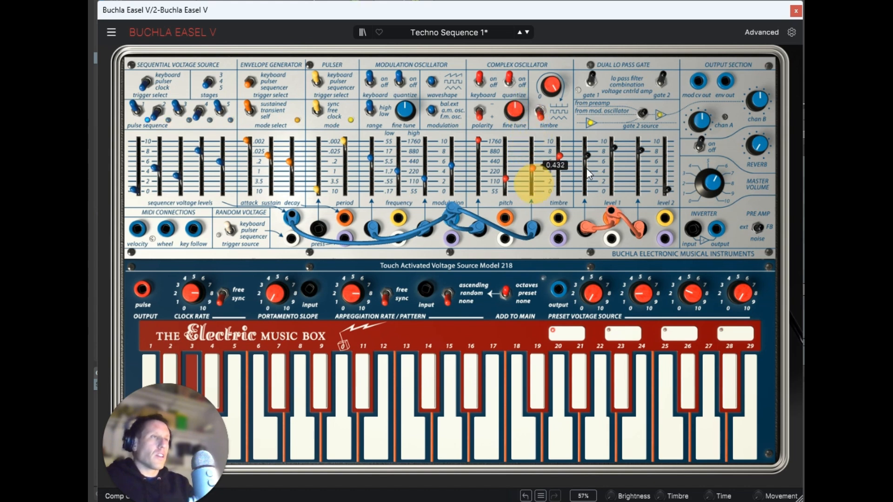
pyautogui.click(614, 151)
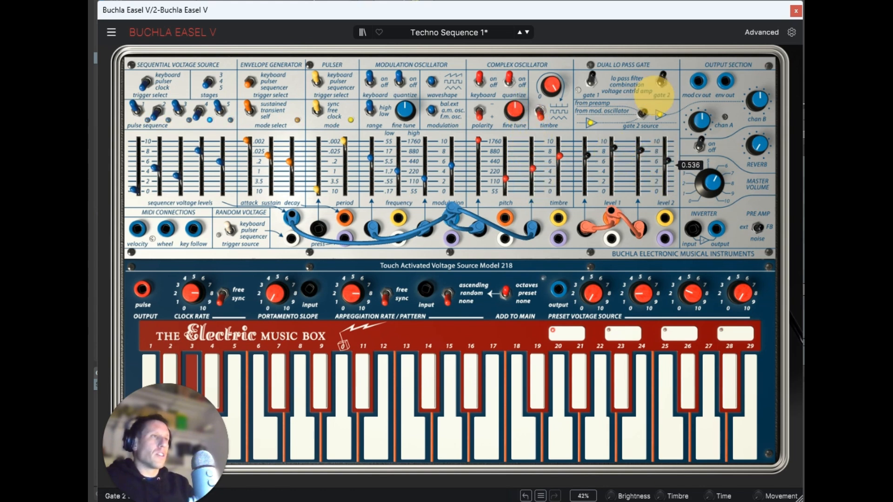
# Step: Lower the gate 1 and gate 2 levels to 0, and advance through the Techno Sequence presets to Techno Sequence 5
pyautogui.moveTo(614, 147); pyautogui.dragTo(668, 334)
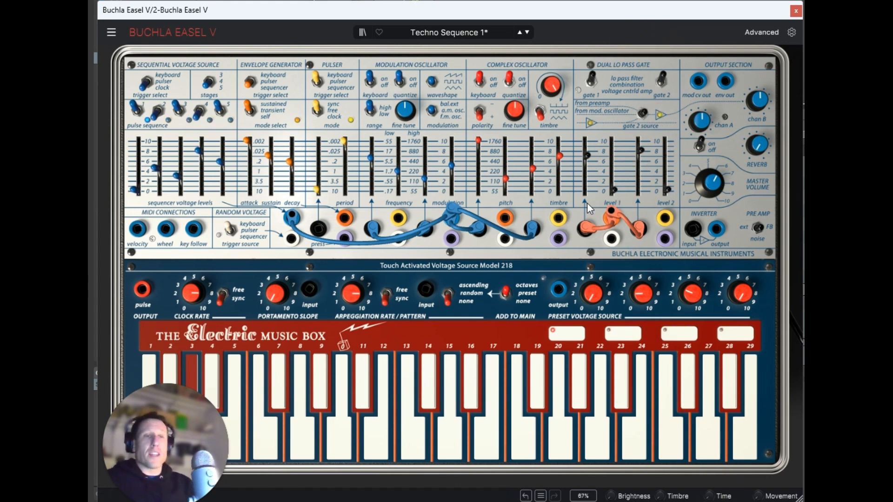
pyautogui.click(528, 30)
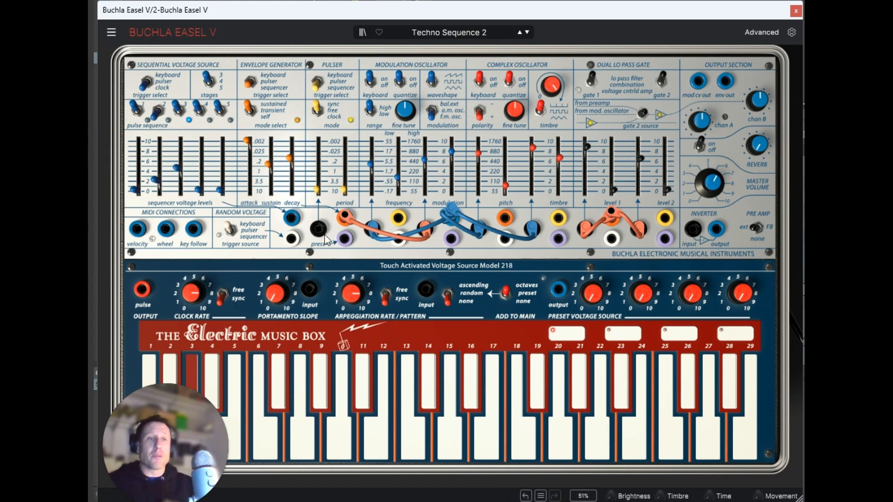
pyautogui.click(527, 32)
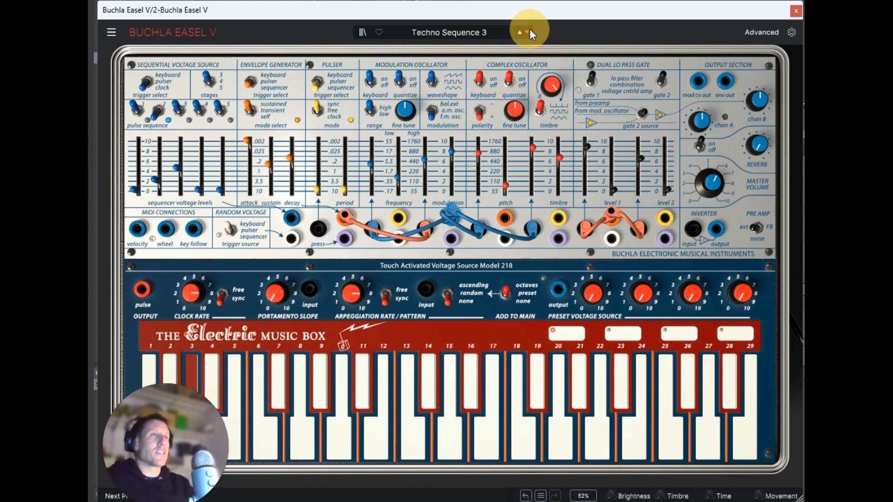
pyautogui.click(527, 32)
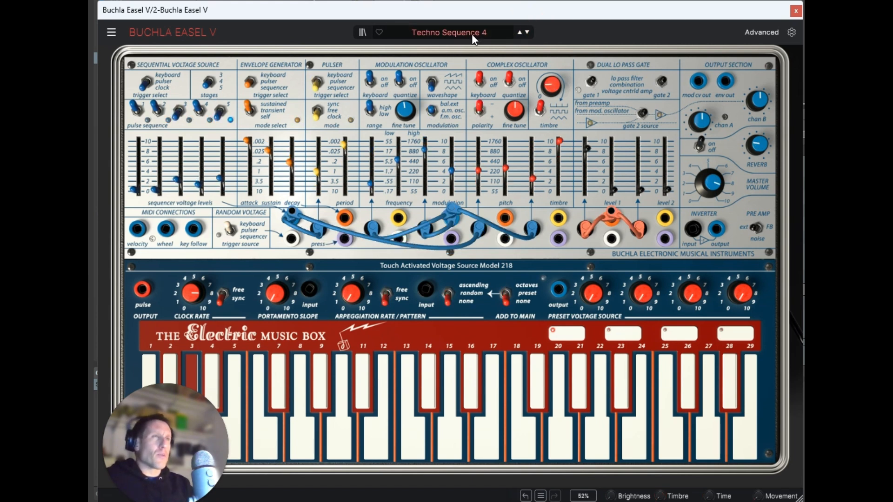
pyautogui.click(528, 32)
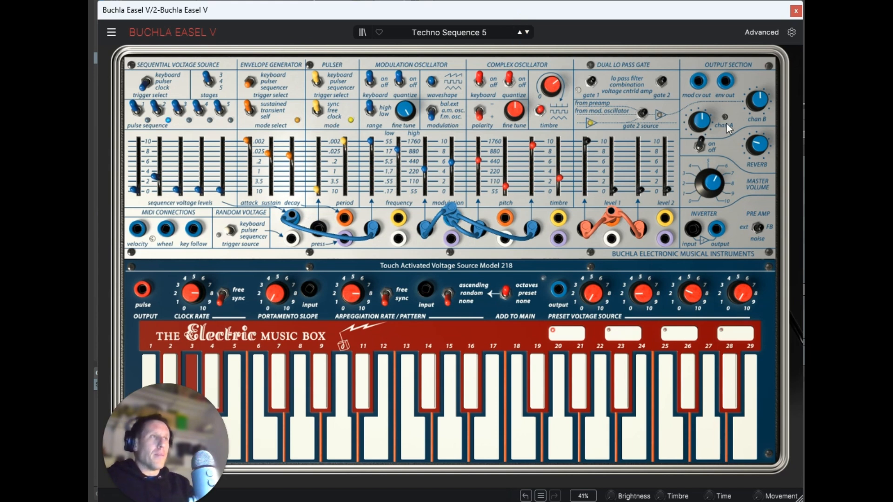
# Step: Turn the output reverb down to 0.00 and look through the advanced Left Hand, Right Hand, Gravity and Effects pages
pyautogui.moveTo(757, 144); pyautogui.dragTo(741, 89)
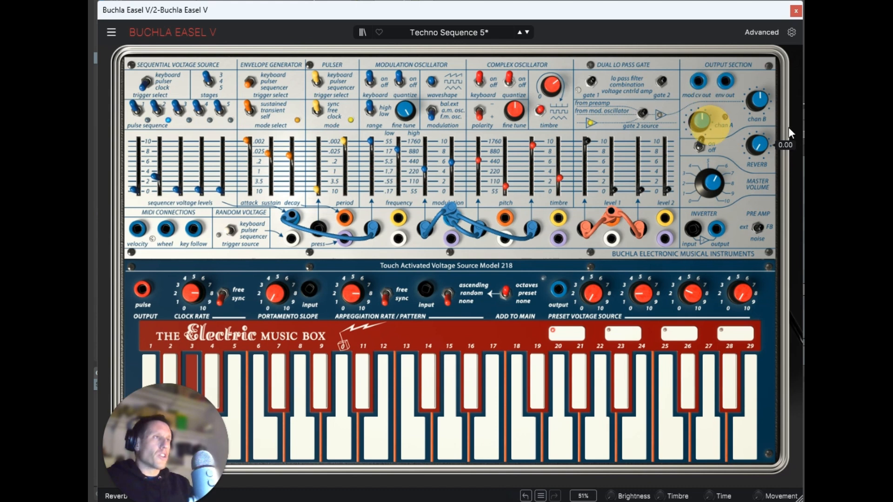
pyautogui.click(761, 33)
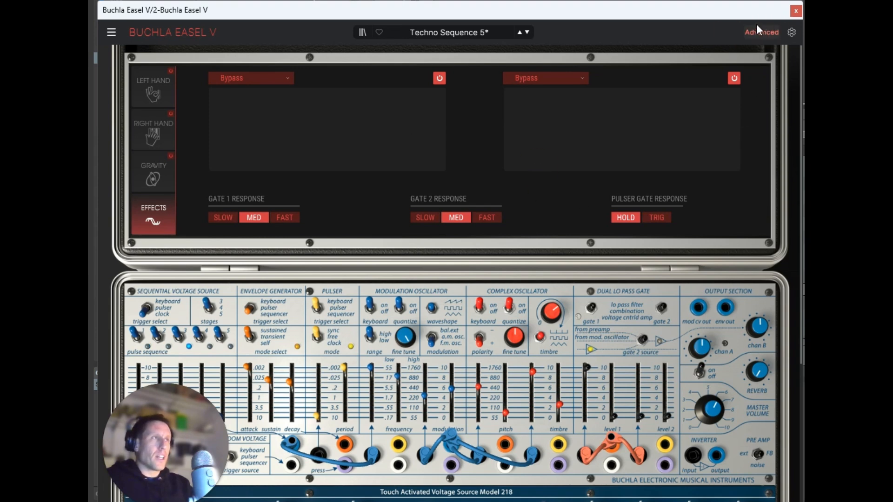
pyautogui.click(161, 97)
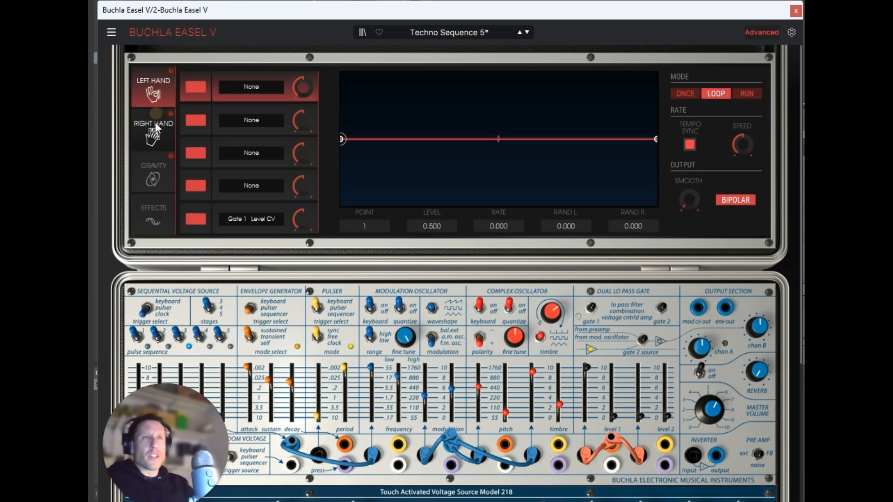
pyautogui.click(155, 122)
pyautogui.click(158, 166)
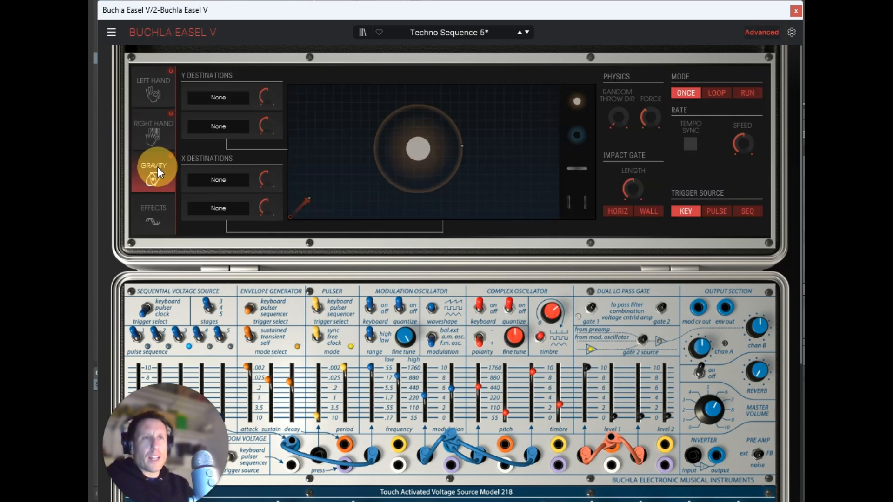
pyautogui.click(157, 223)
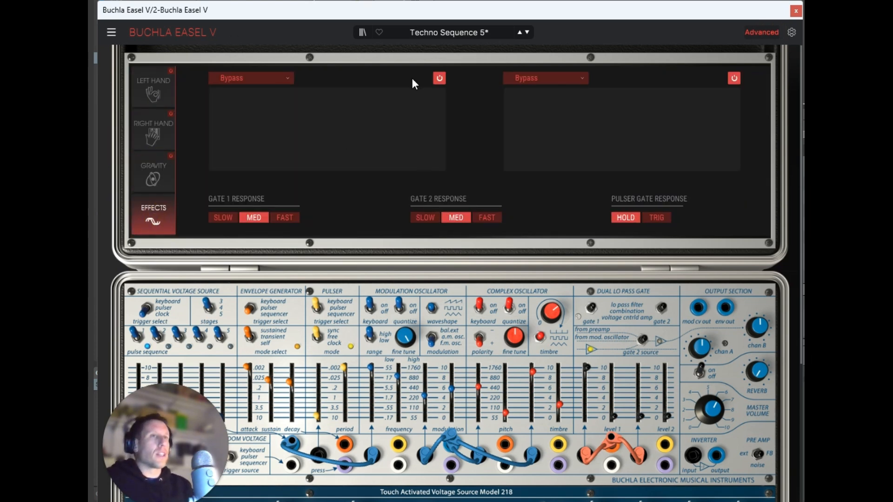
# Step: Load Delay in the first effect slot, raise its feedback to about halfway with ping pong on, and lower the mix to about 40% wet
pyautogui.click(251, 79)
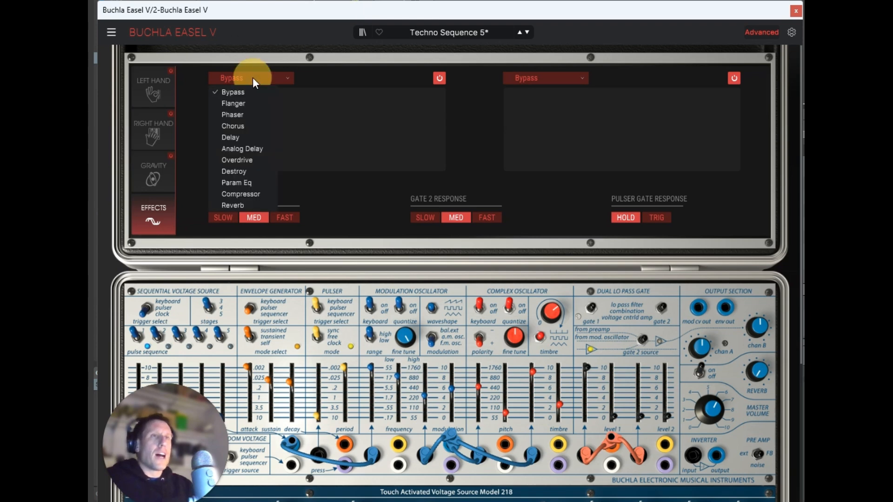
pyautogui.click(246, 139)
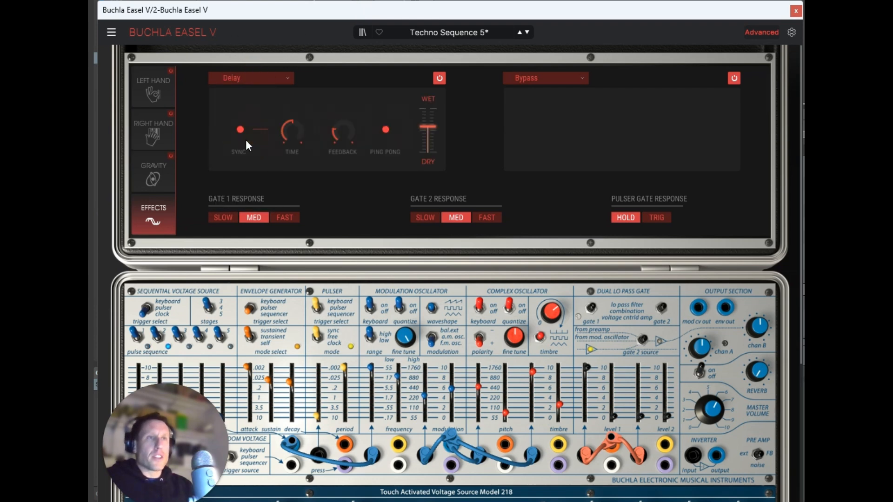
pyautogui.moveTo(428, 127); pyautogui.dragTo(428, 132)
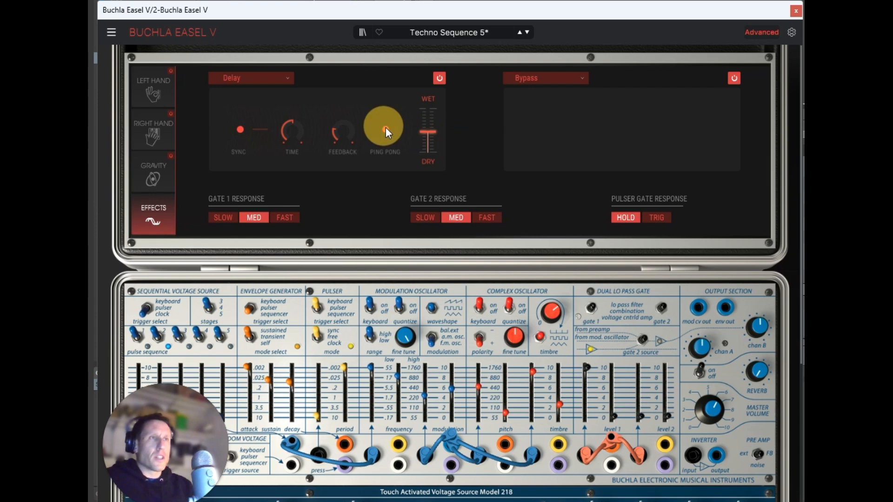
pyautogui.moveTo(356, 138); pyautogui.dragTo(339, 83)
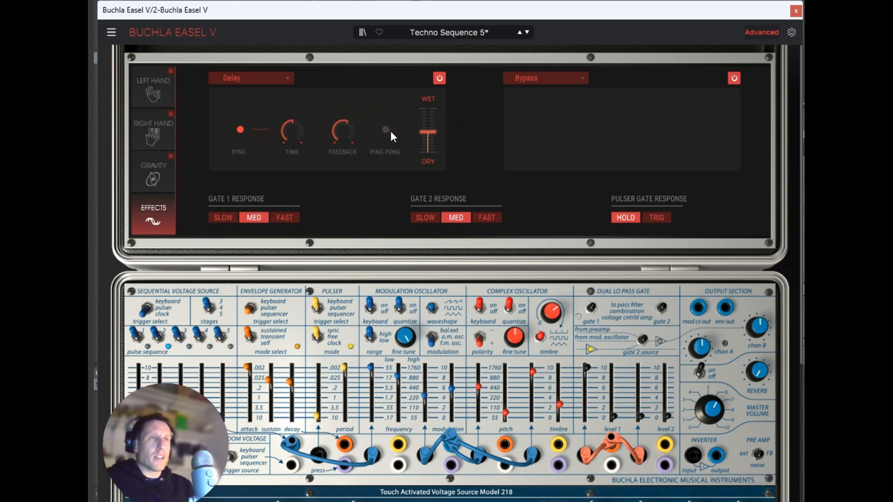
pyautogui.moveTo(426, 133); pyautogui.dragTo(426, 138)
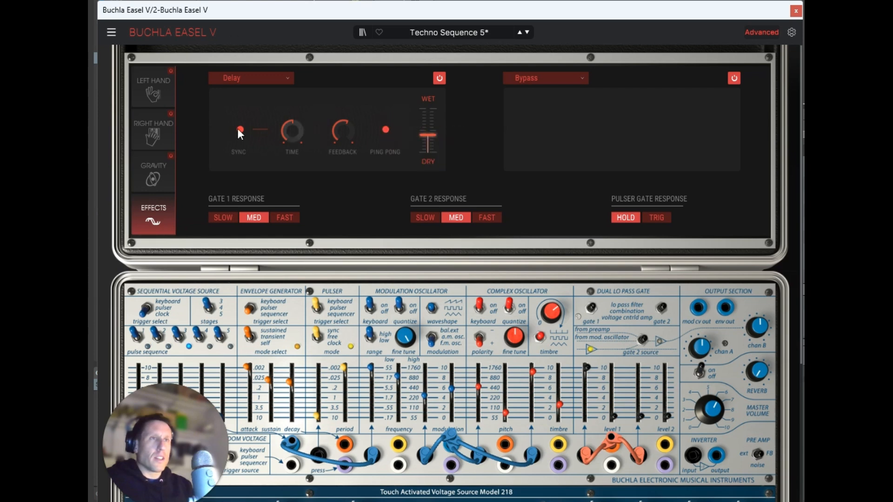
# Step: Load Reverb in the second effect slot, lower its mix to about 40% wet and raise its pre-delay
pyautogui.click(537, 79)
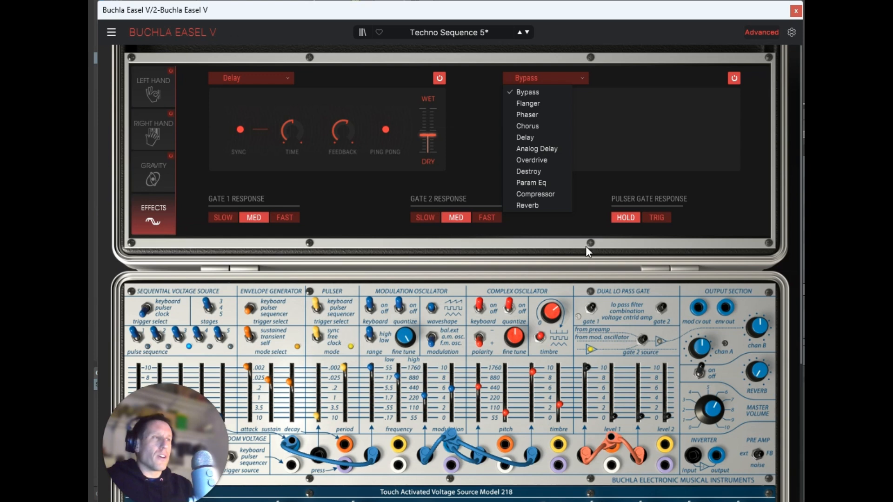
pyautogui.click(541, 205)
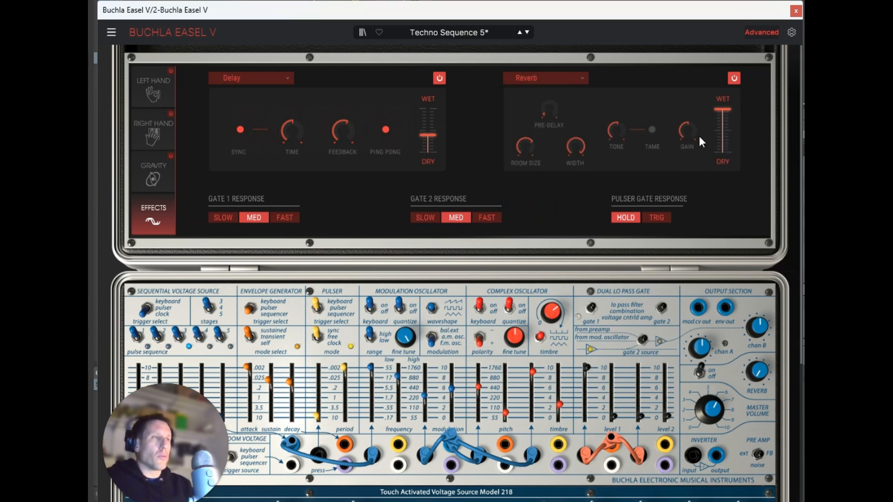
pyautogui.moveTo(723, 156); pyautogui.dragTo(718, 134)
pyautogui.moveTo(558, 111)
pyautogui.moveTo(547, 109); pyautogui.dragTo(555, 60)
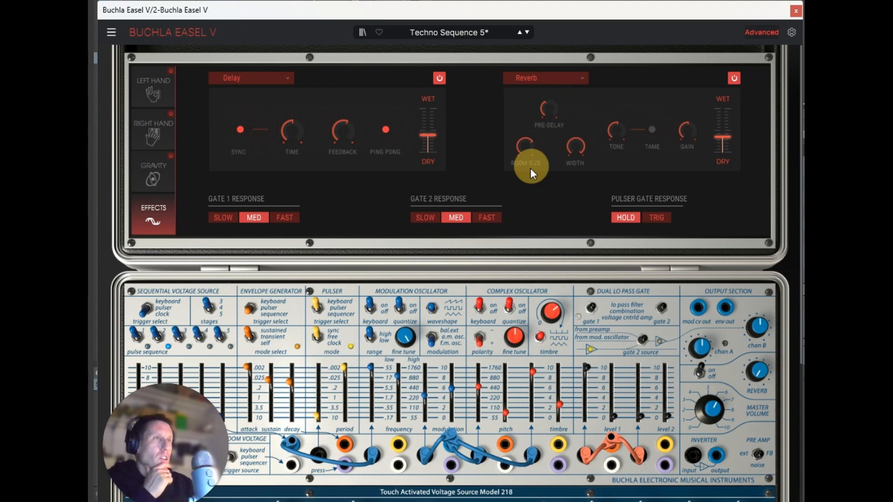
pyautogui.moveTo(723, 137)
pyautogui.mouseDown()
pyautogui.moveTo(728, 103)
pyautogui.moveTo(722, 135)
pyautogui.mouseUp()
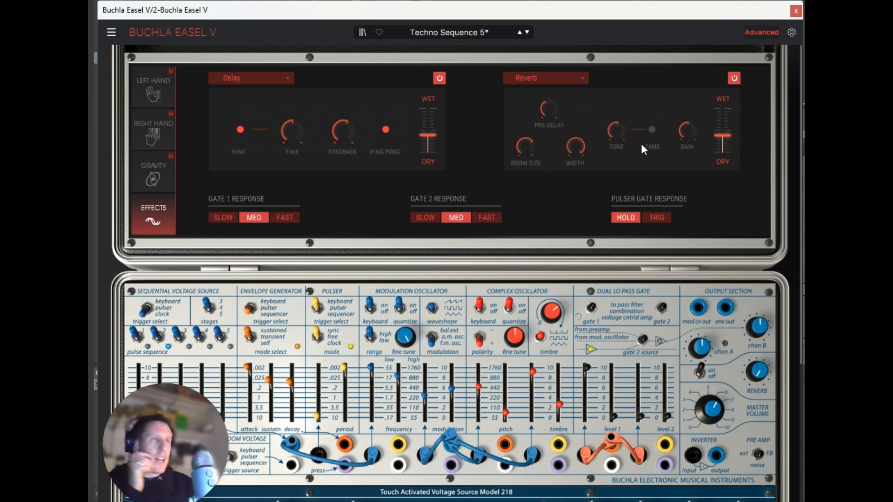